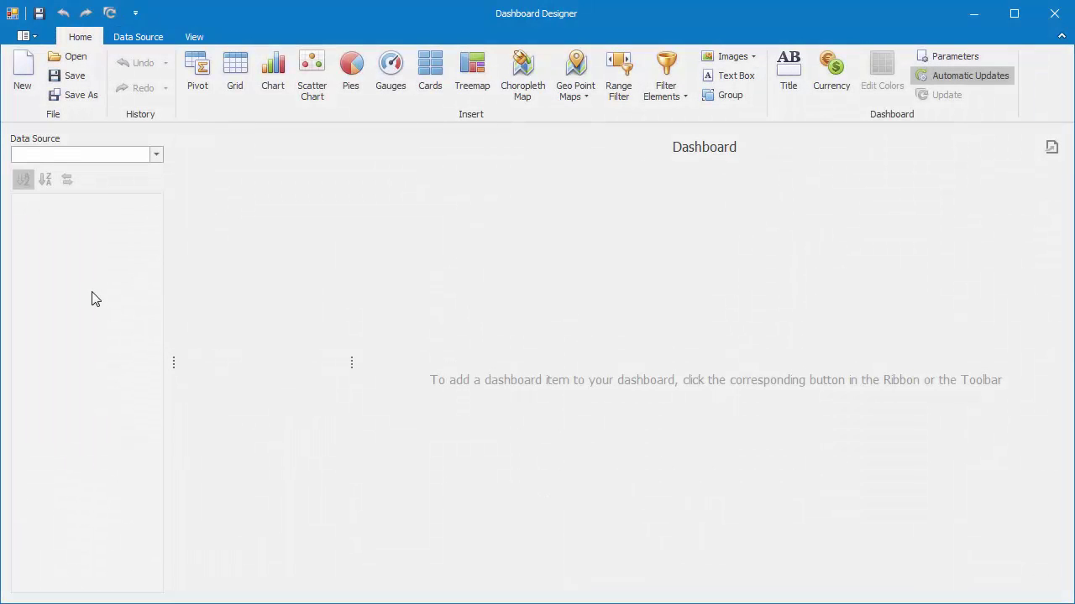
- Create a new database data source: Microsoft SQL Server on localhost, Windows authentication, Northwind database
click(27, 86)
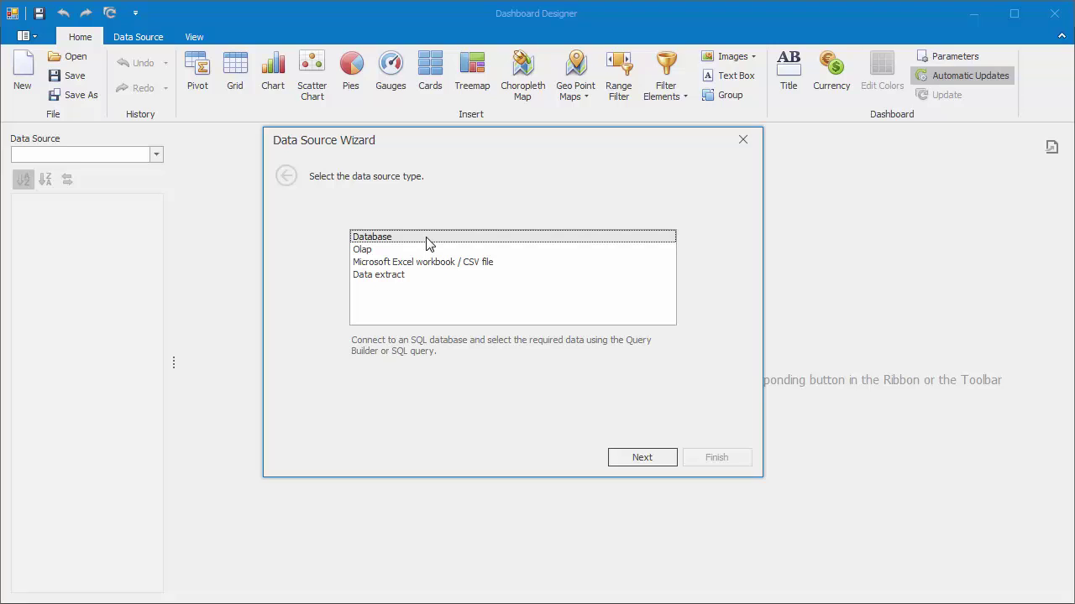
click(664, 461)
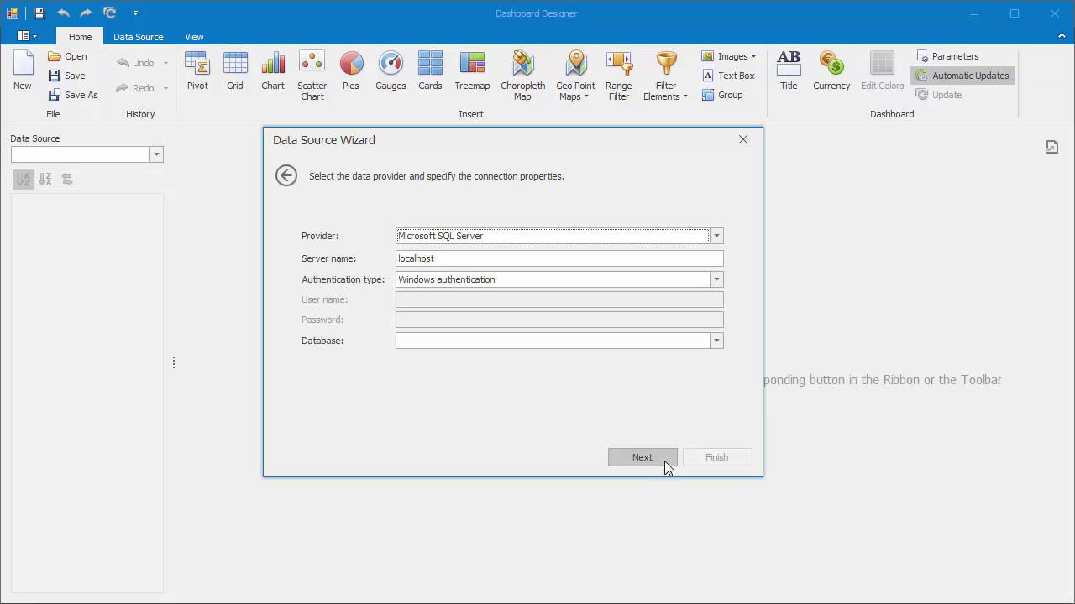
click(716, 236)
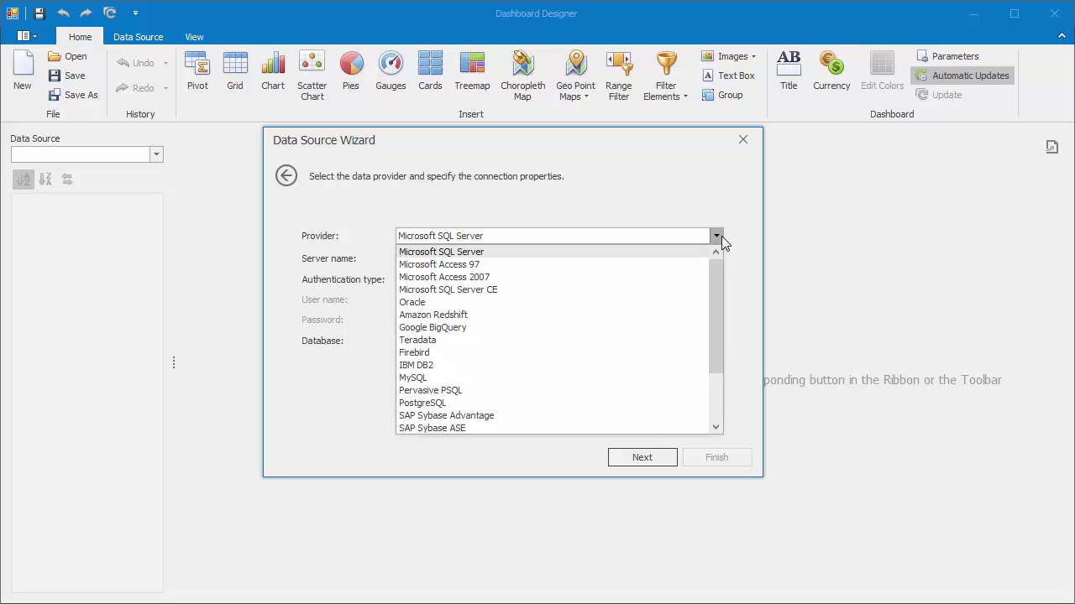
mouse_move(716, 275)
mouse_down()
mouse_move(713, 344)
mouse_move(709, 280)
mouse_up()
click(696, 231)
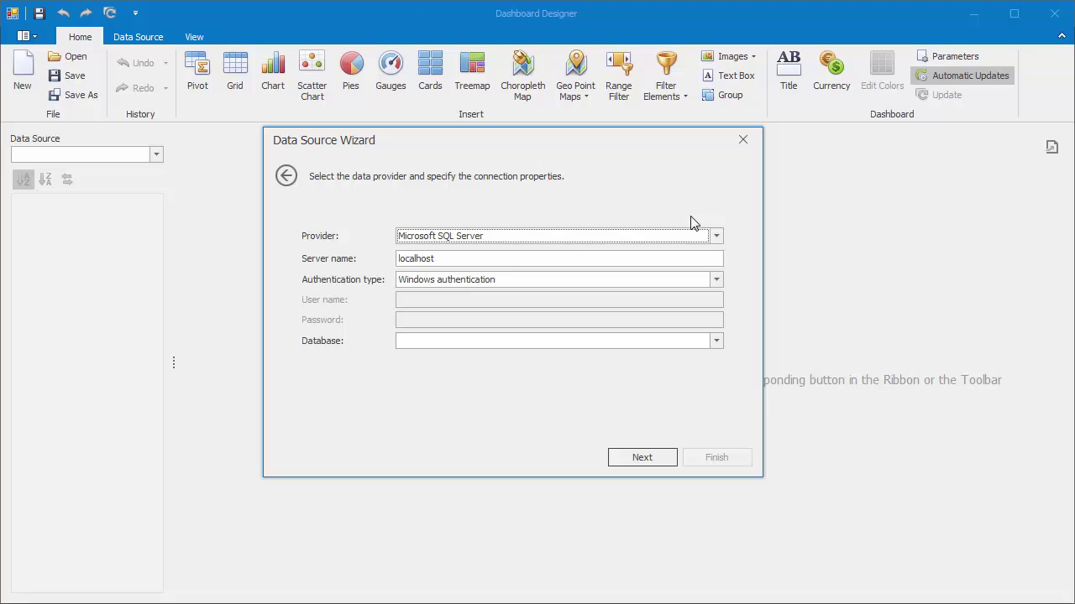
drag(487, 263, 367, 256)
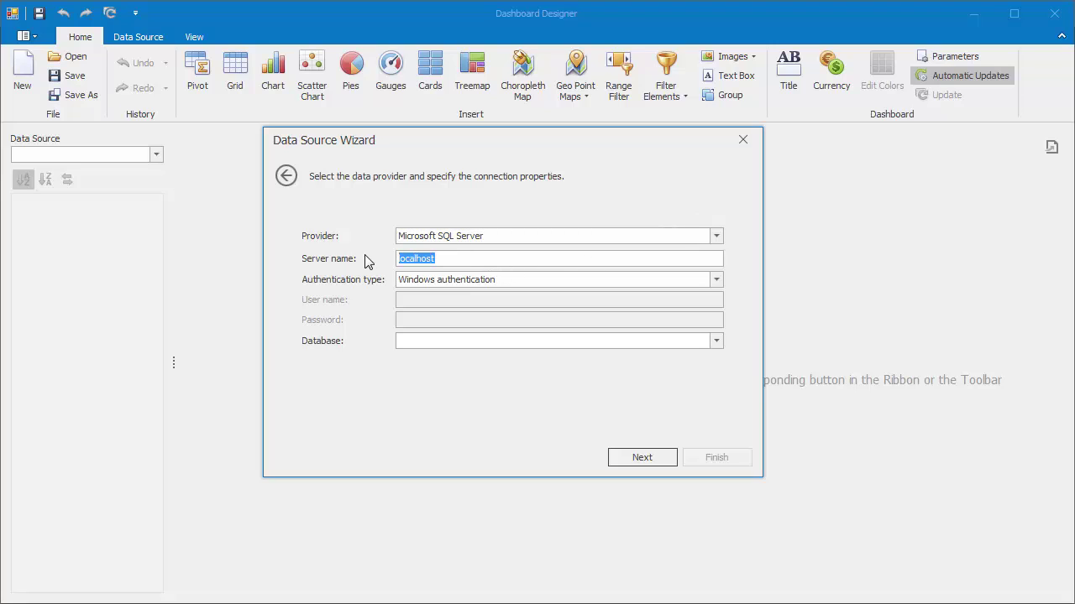
click(714, 281)
click(715, 283)
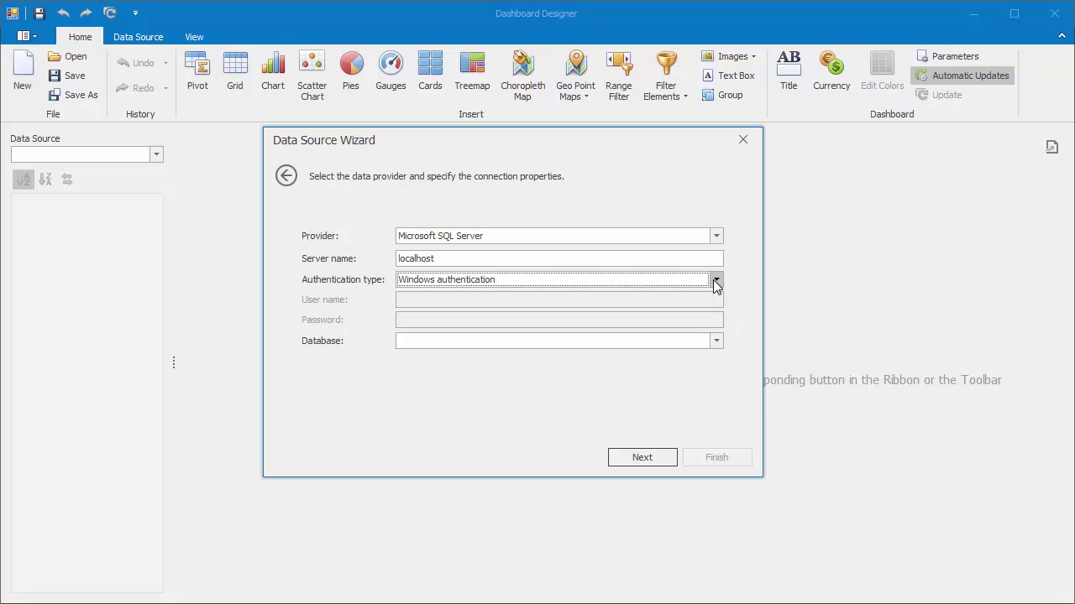
click(716, 341)
click(685, 356)
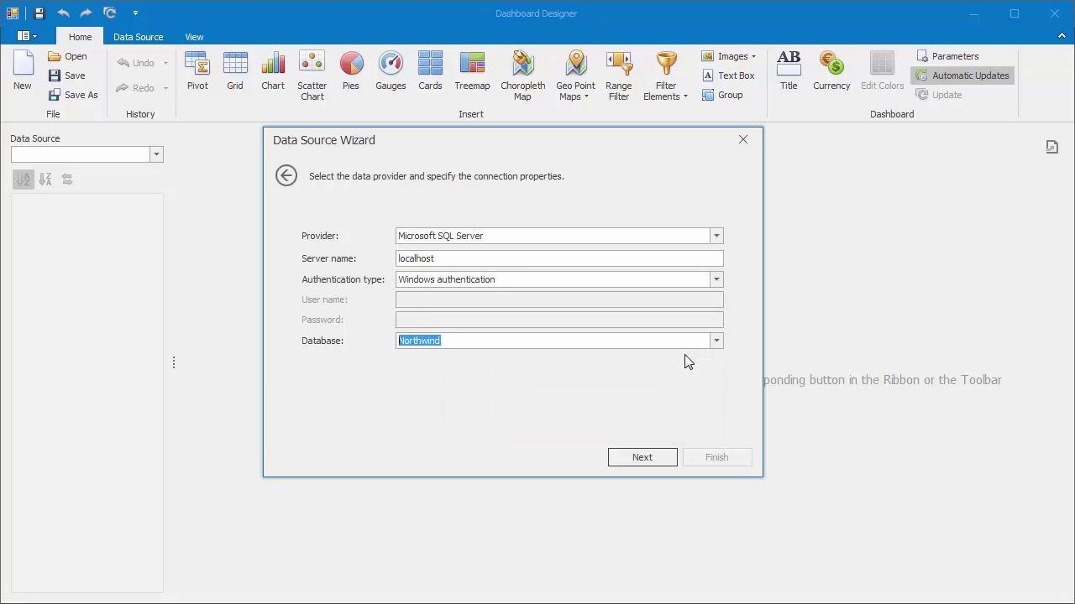
click(664, 457)
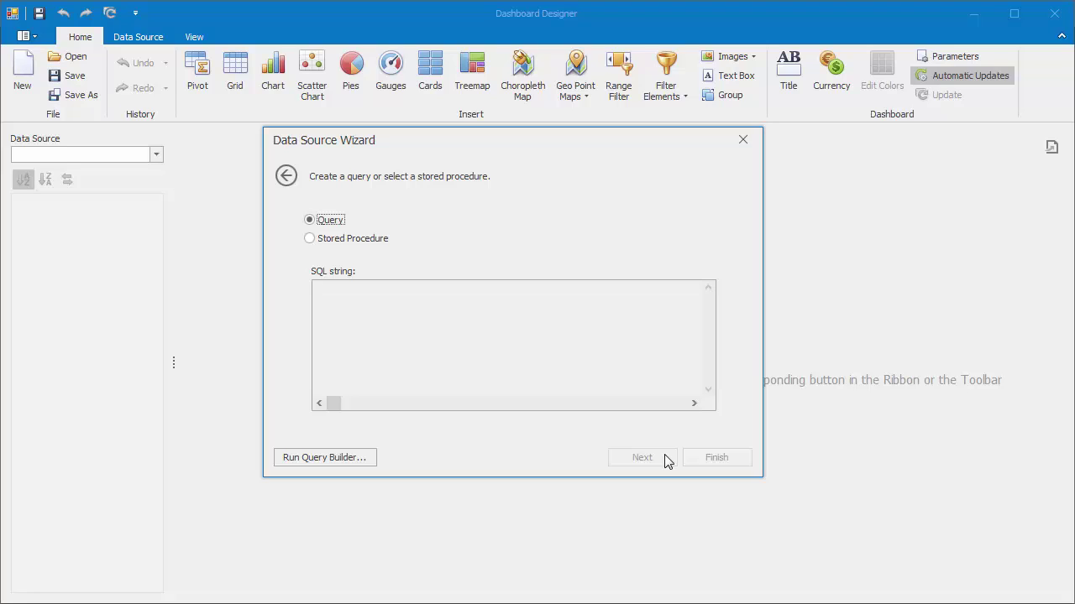
- In Query Builder, add the SalesPerson view and output only OrderDate and Extended Price
click(353, 460)
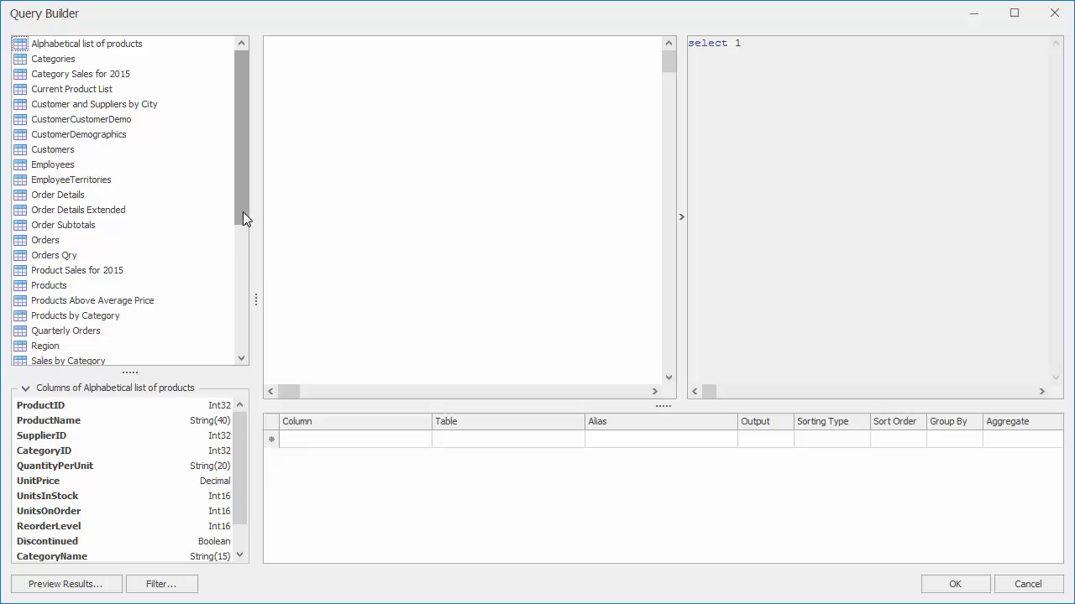
drag(243, 194, 241, 322)
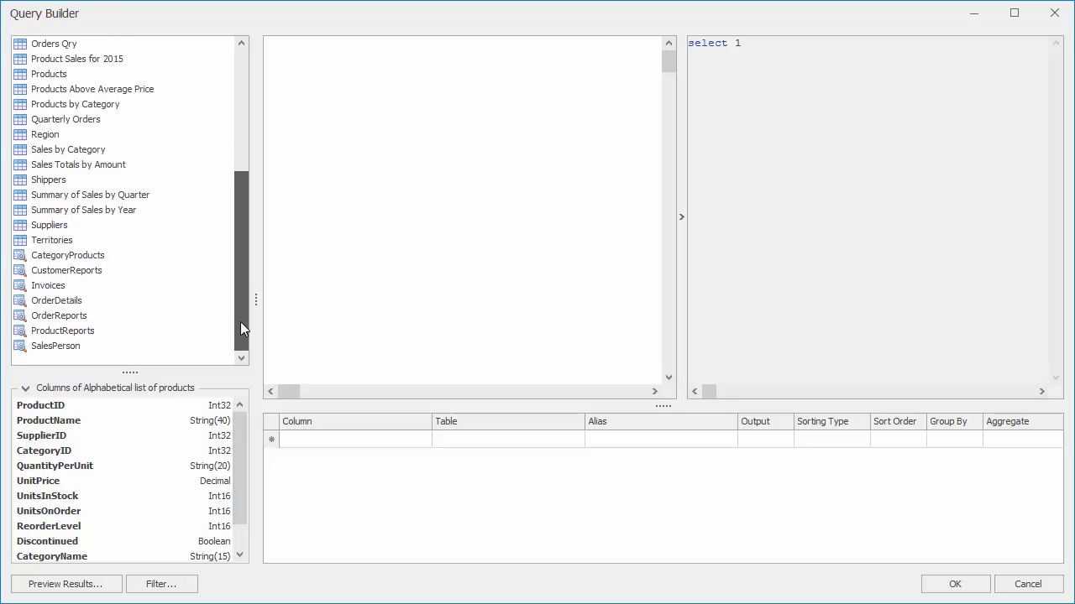
click(88, 348)
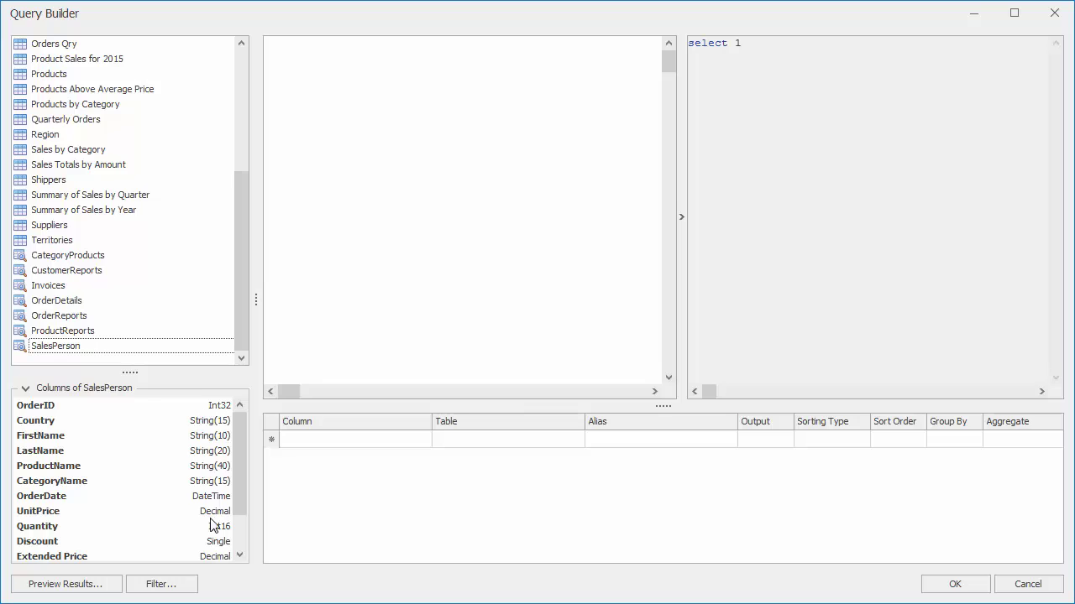
drag(138, 348, 362, 137)
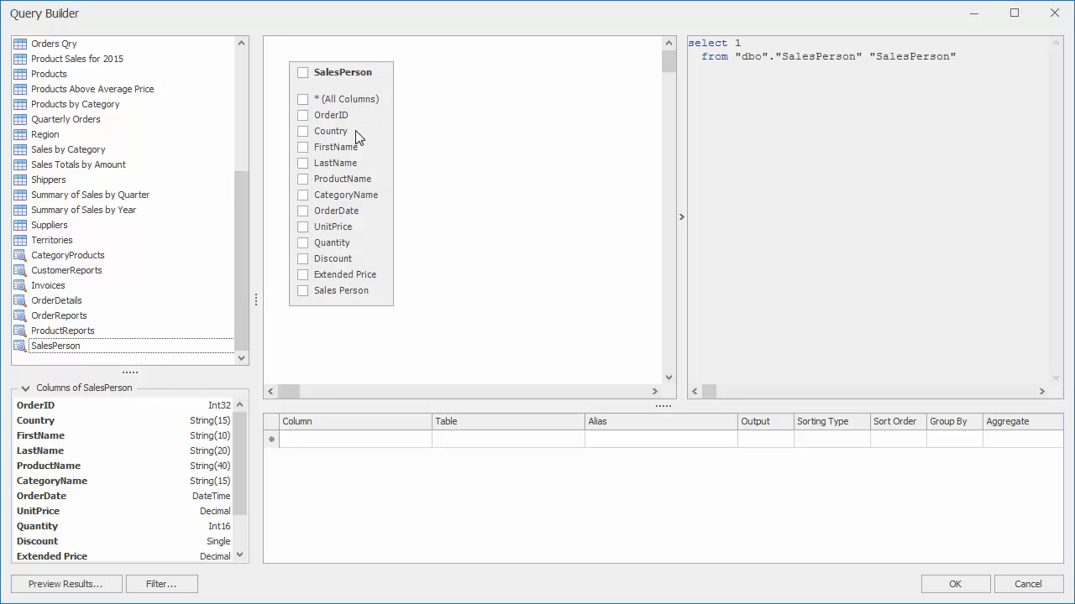
click(303, 99)
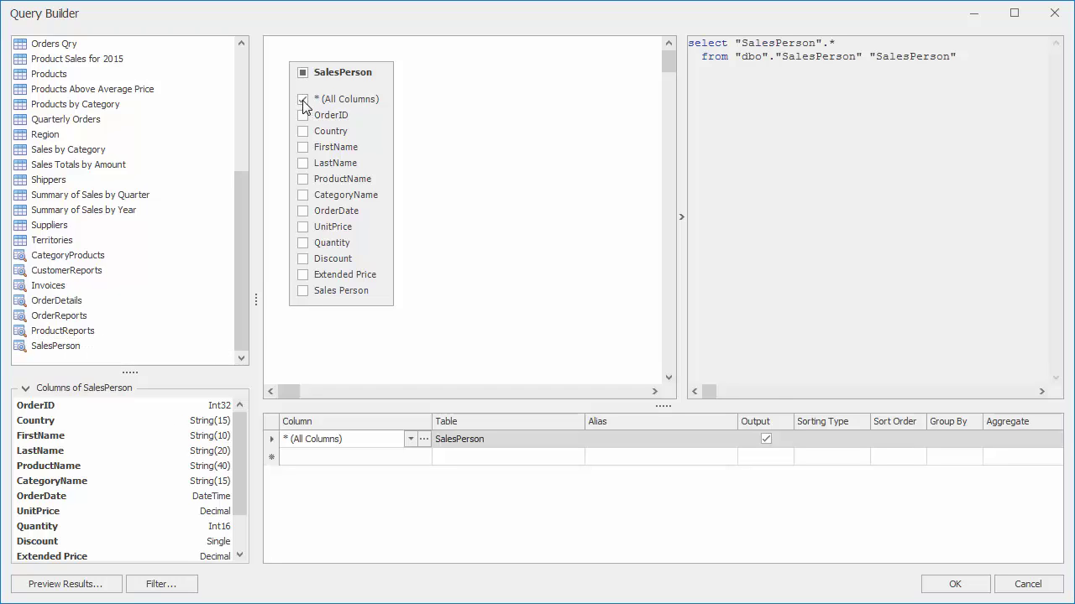
click(303, 100)
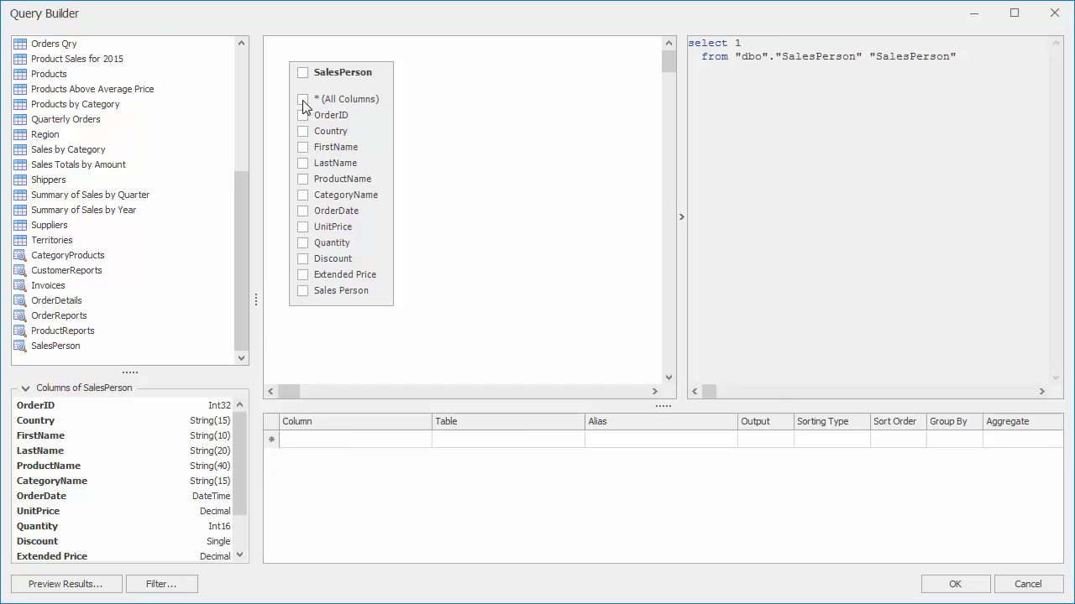
click(303, 211)
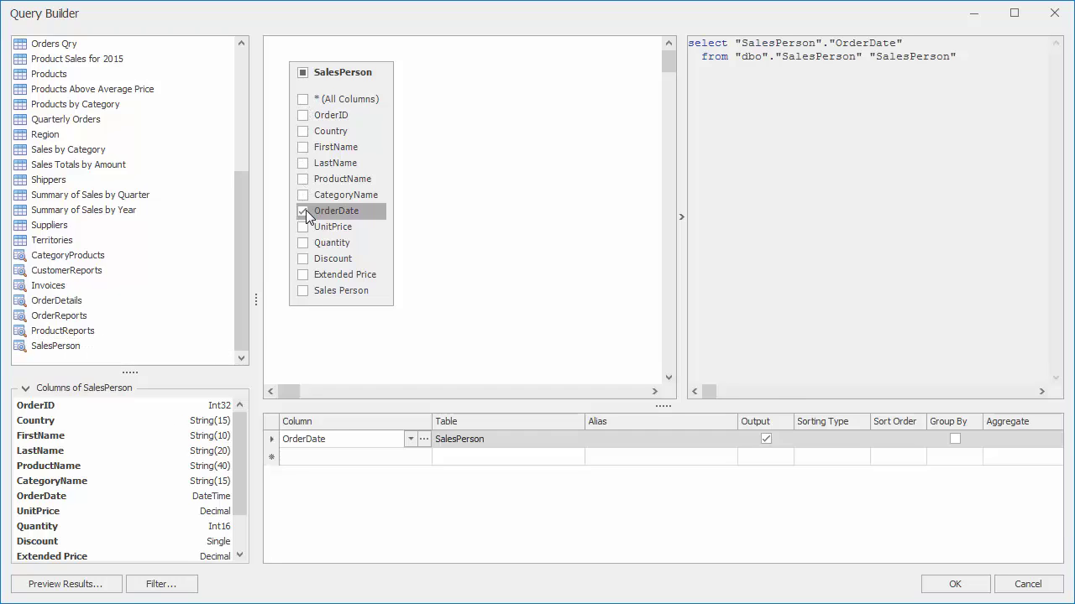
click(304, 274)
drag(245, 255, 237, 161)
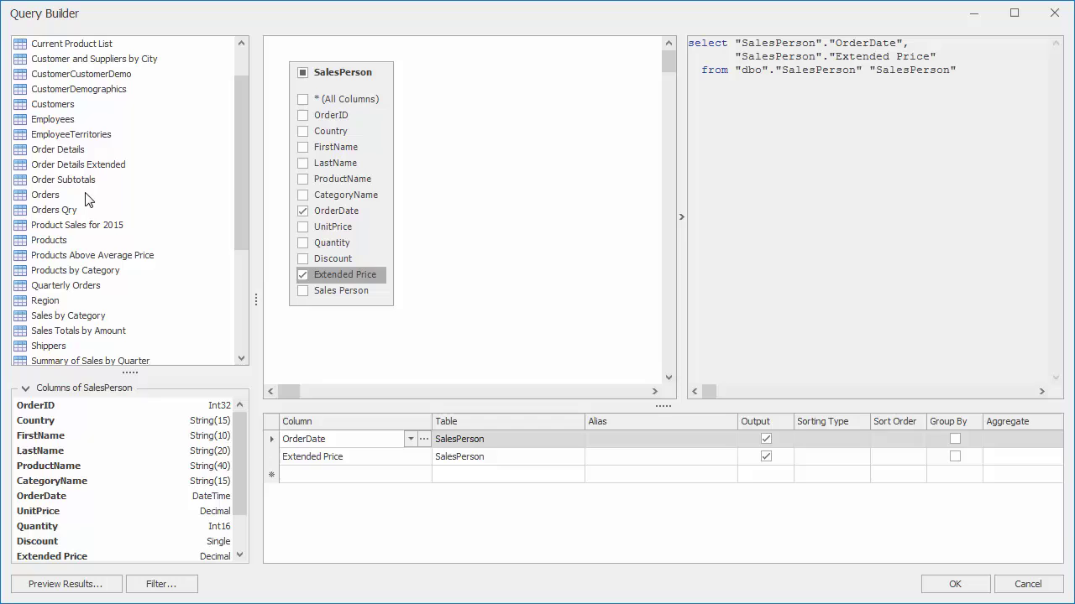
- Add the Orders table, joined as [Orders].[OrderID] = [SalesPerson].[OrderID]
drag(87, 199, 446, 152)
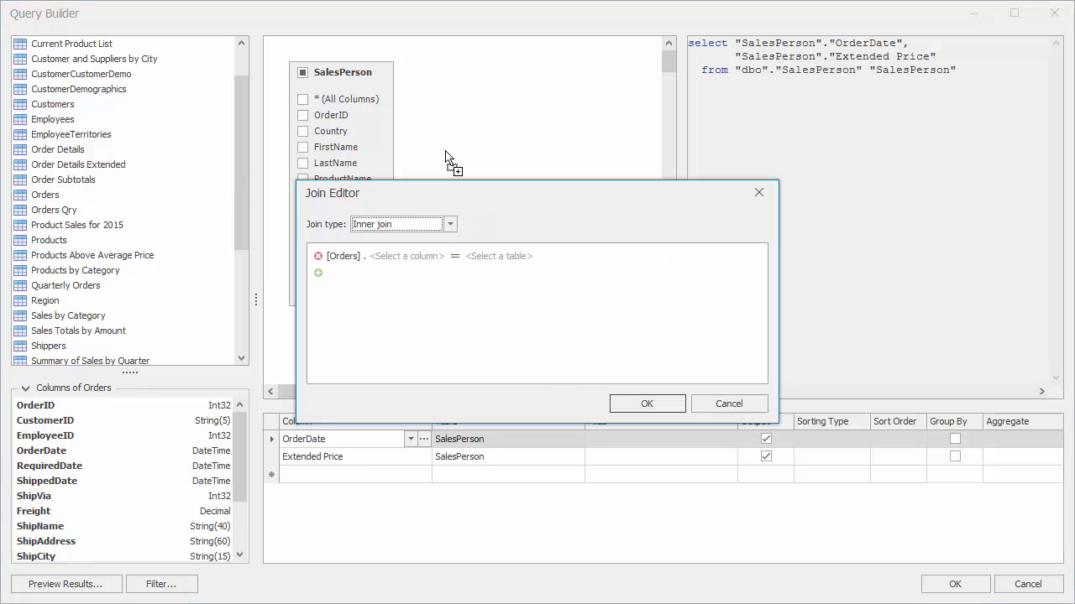
click(408, 256)
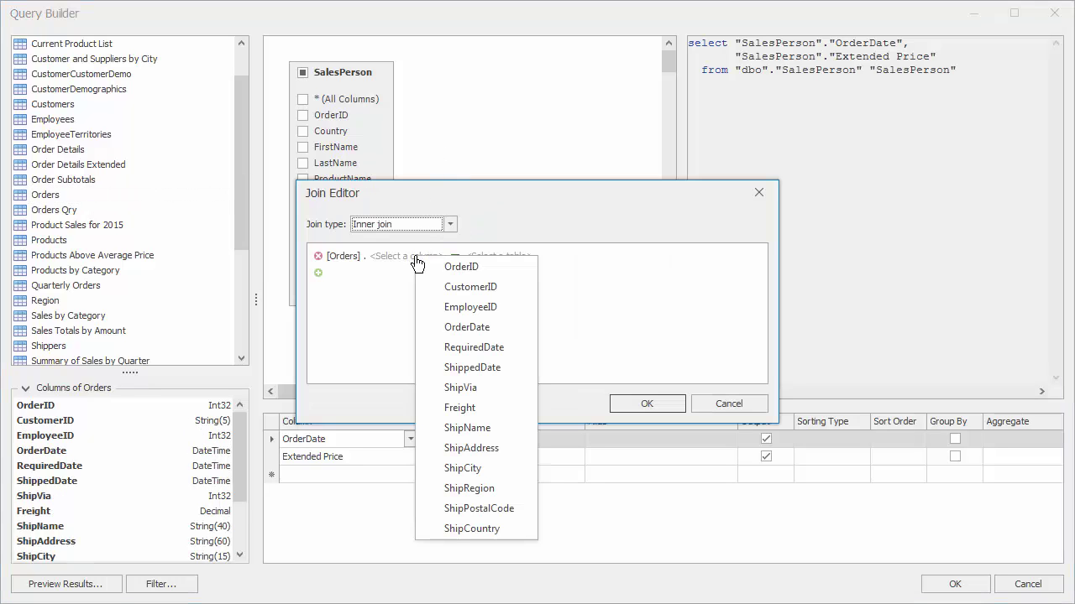
click(475, 265)
click(470, 259)
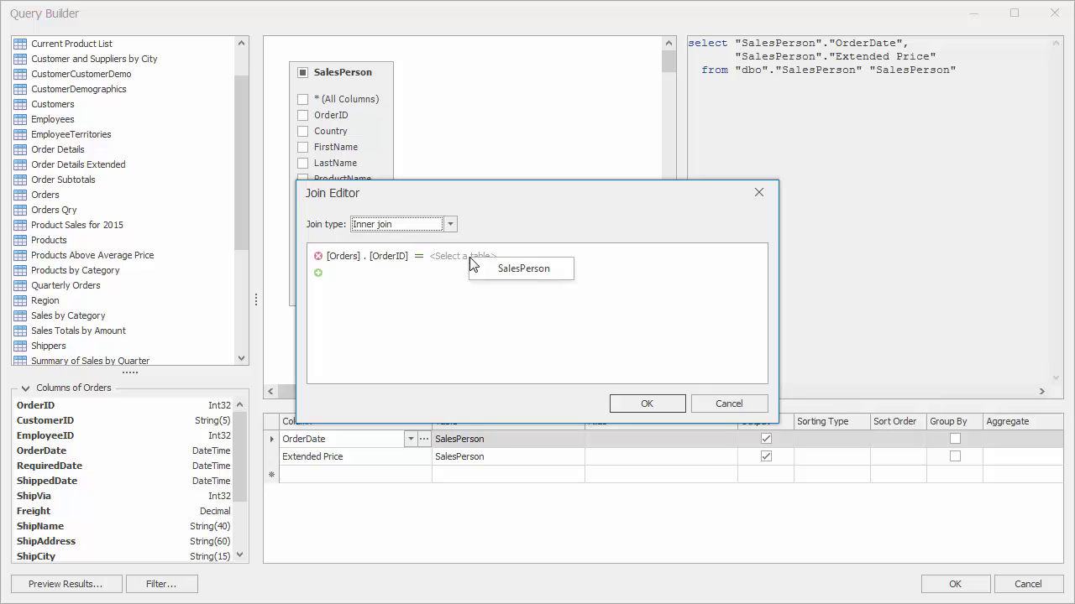
click(516, 268)
click(543, 262)
click(515, 269)
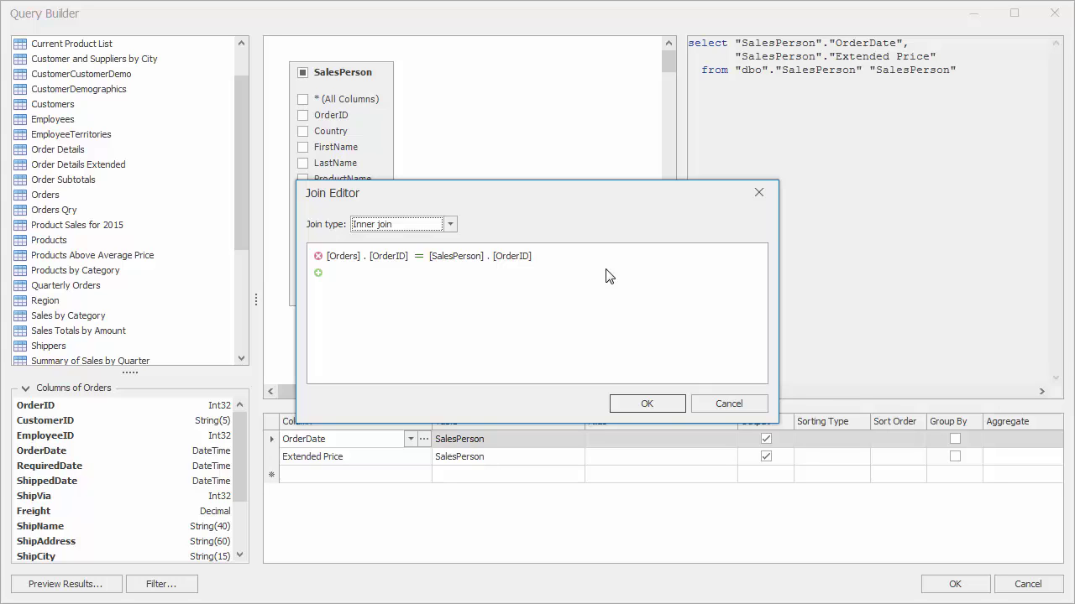
click(664, 403)
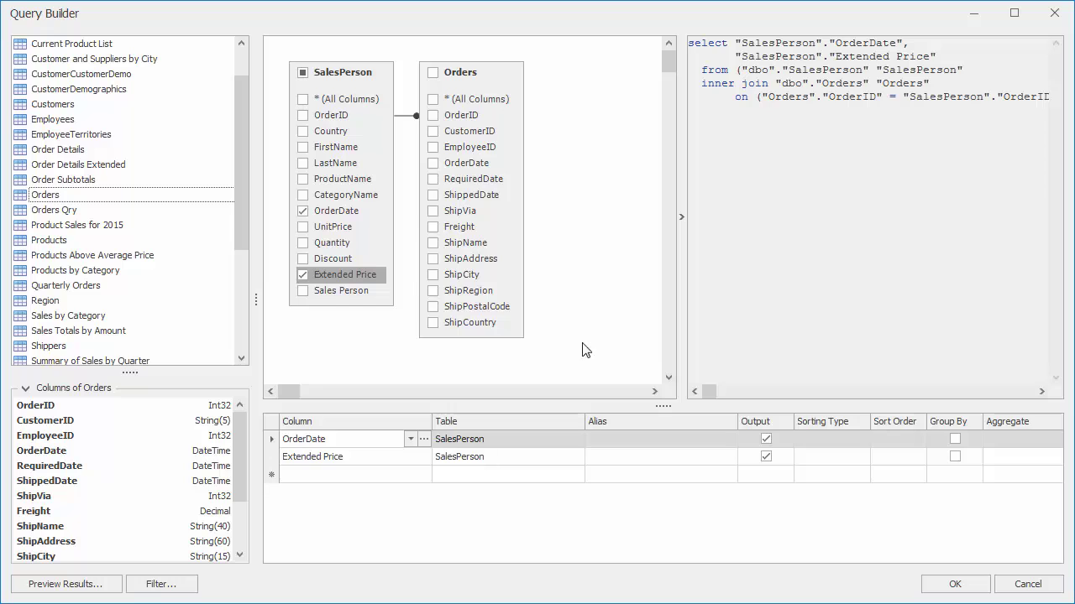
- Add ShipCountry to the query output and inspect the join relation's options
click(434, 325)
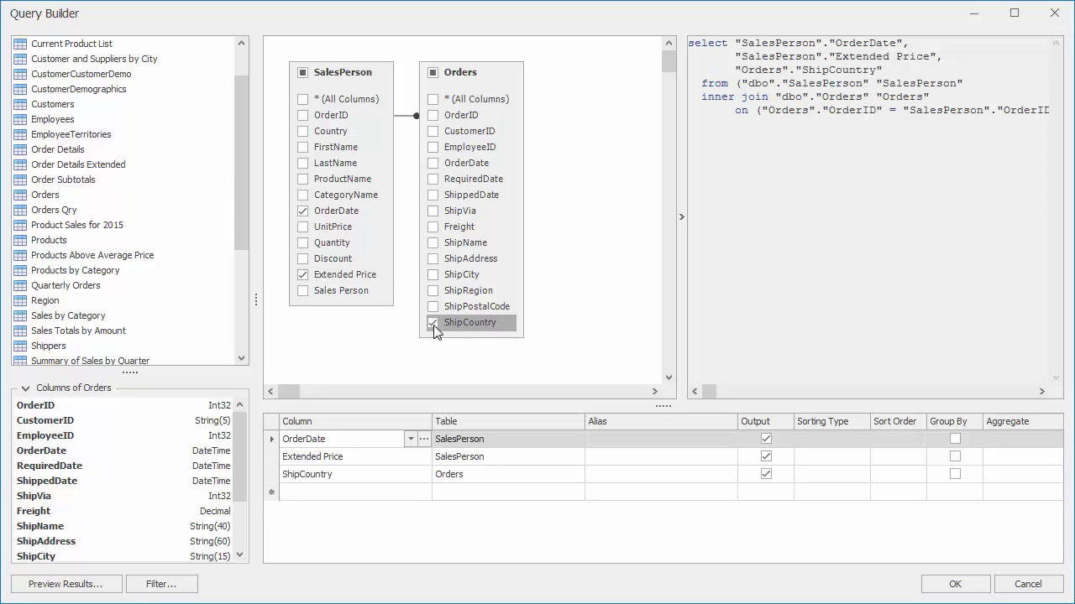
click(407, 118)
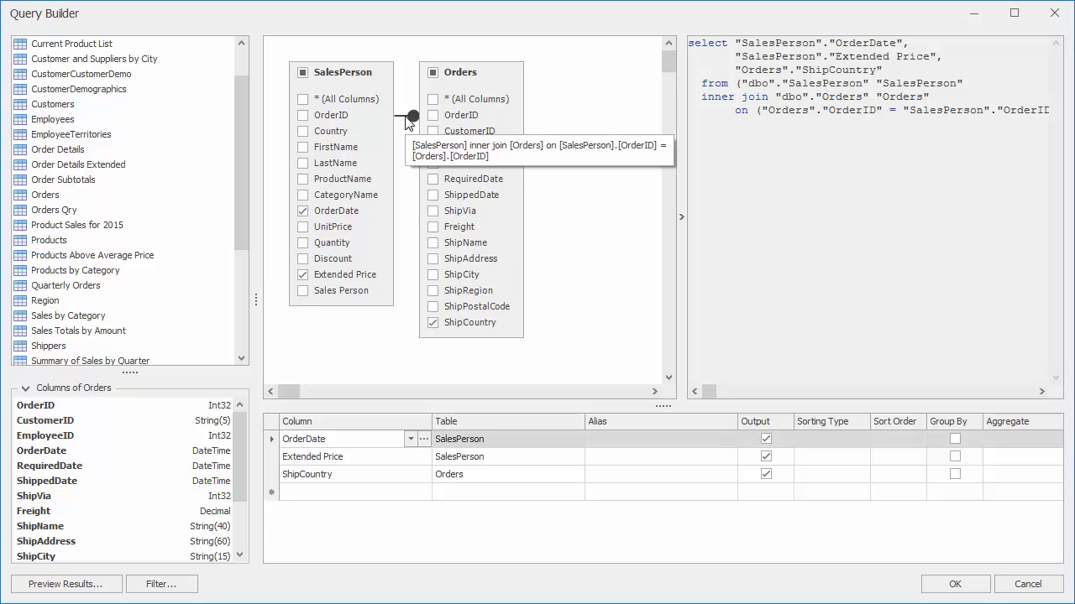
right_click(407, 123)
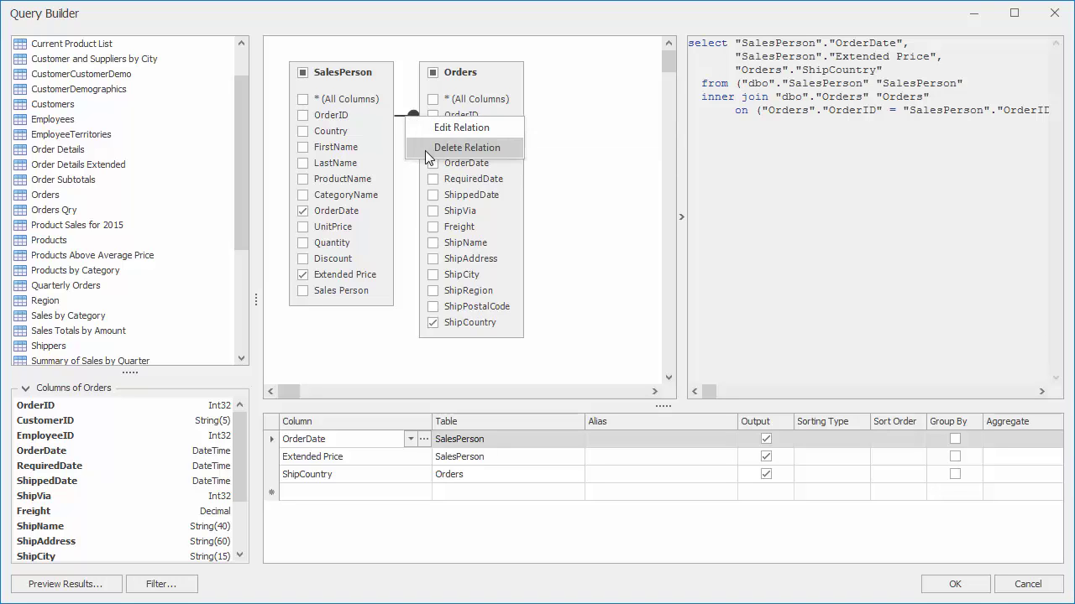
click(408, 194)
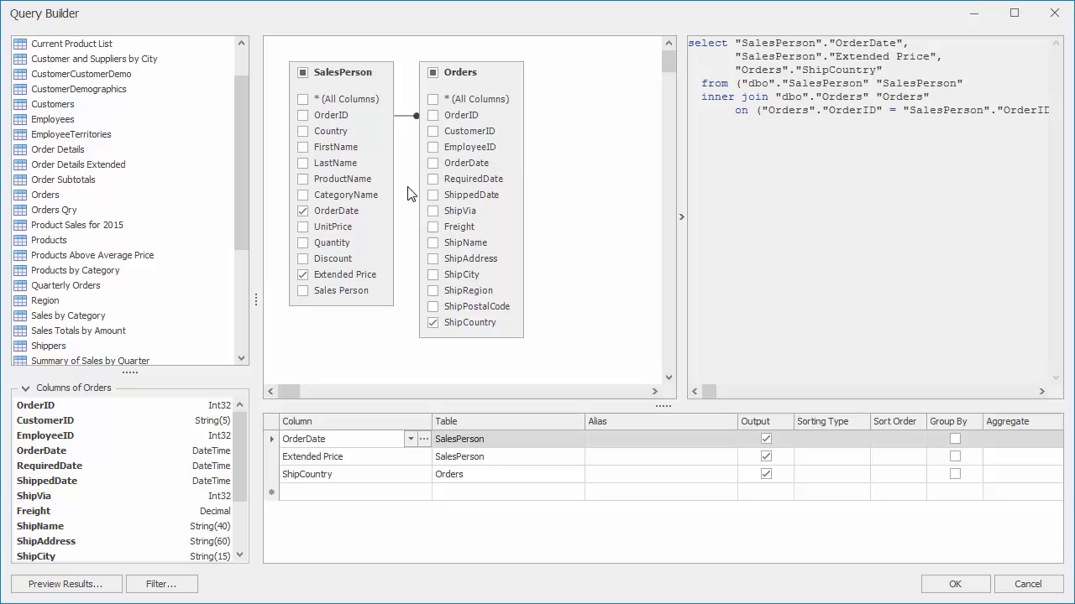
- Preview the SalesPerson query rows, then accept it and finish creating SQL Data Source 1
click(103, 586)
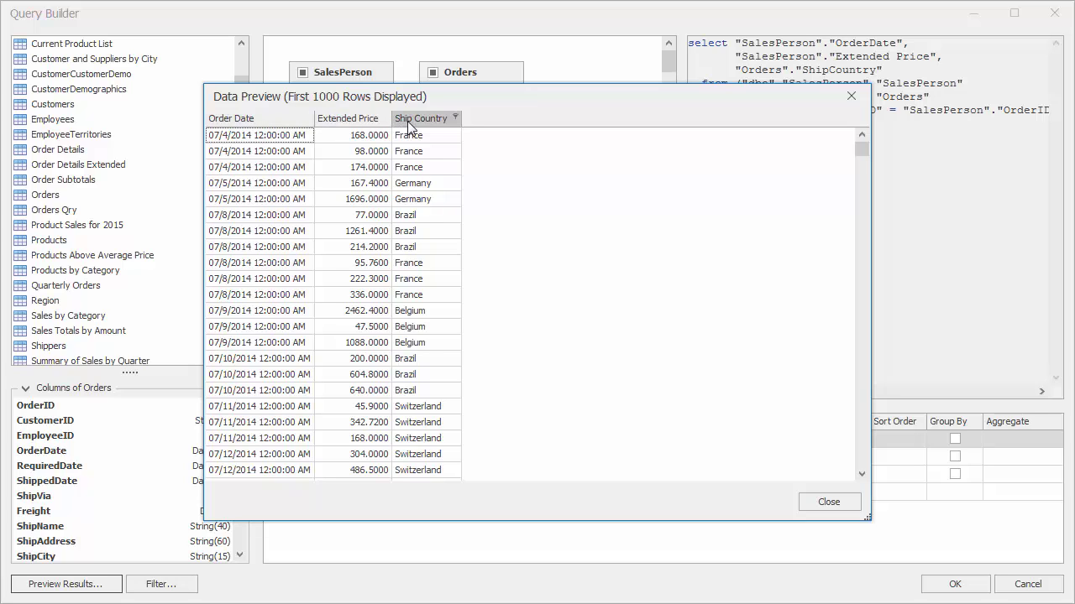
click(850, 96)
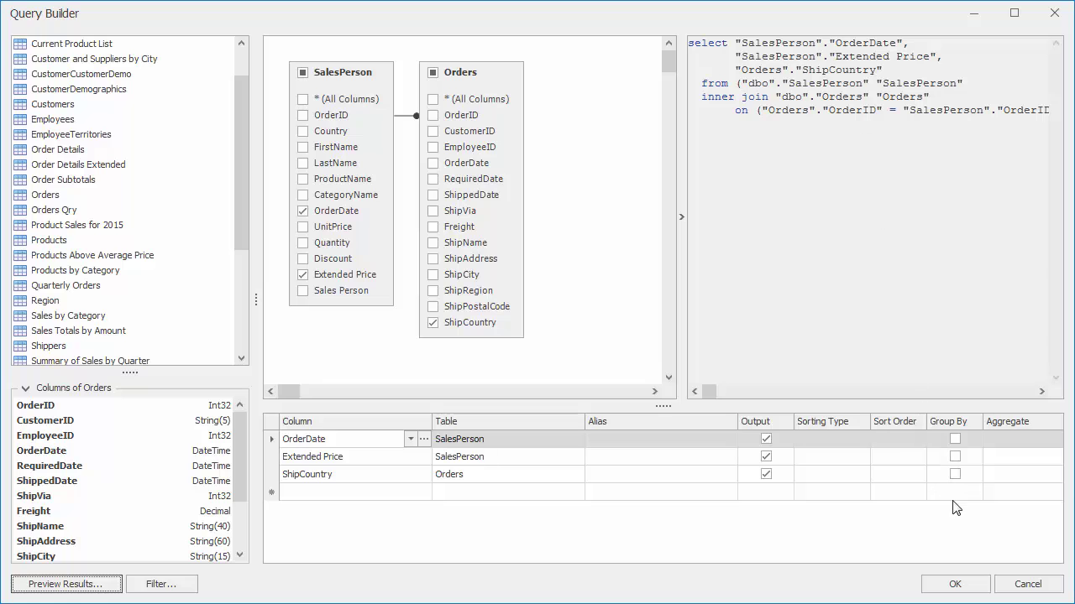
click(984, 588)
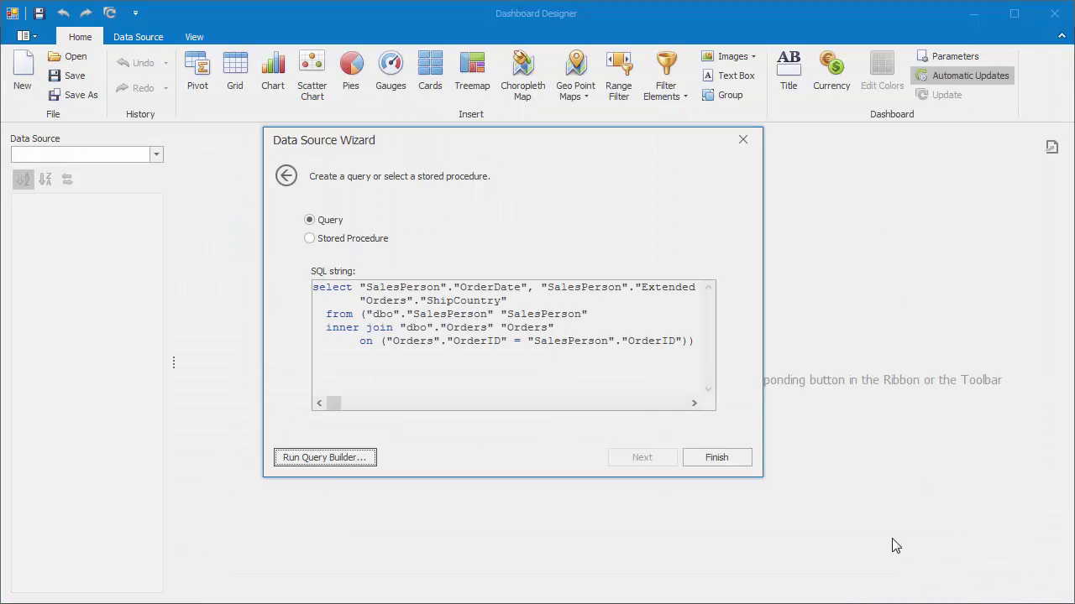
click(722, 460)
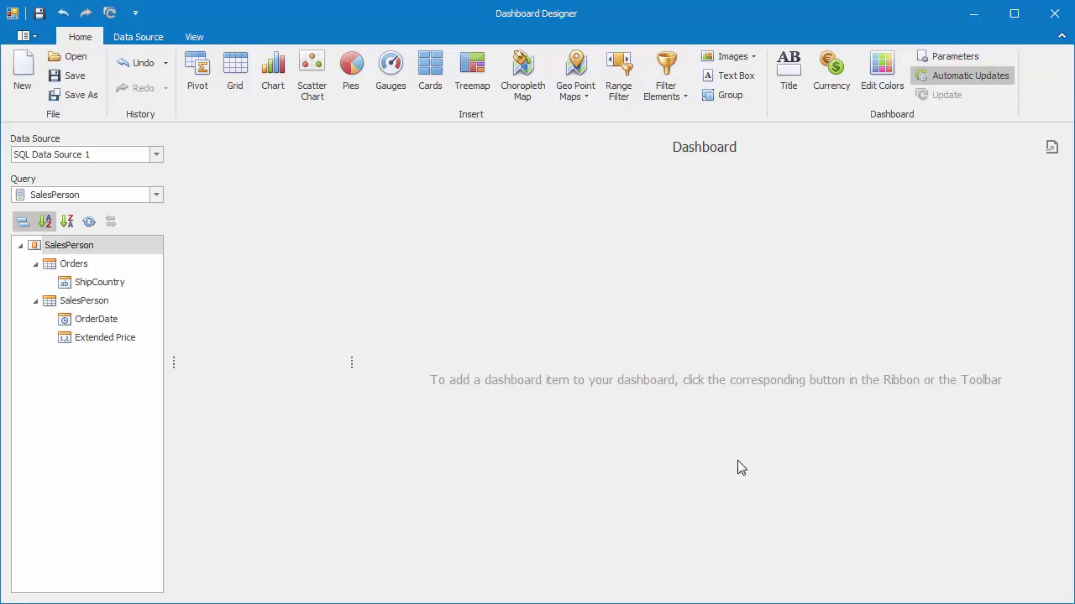
- Add a chart of summed Extended Price by ShipCountry, with OrderDate years as series
click(287, 95)
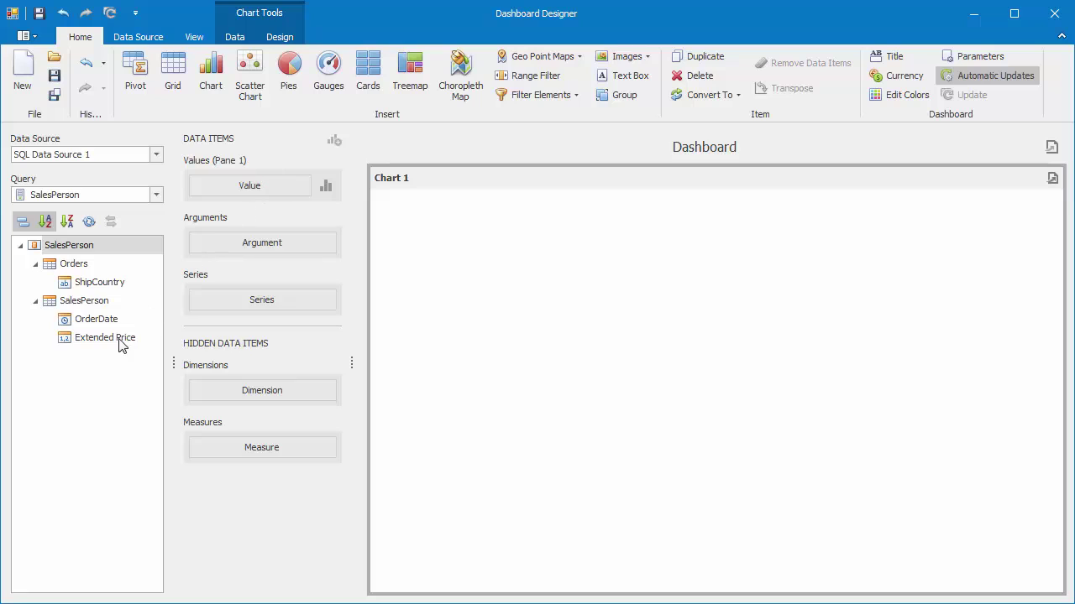
drag(120, 344, 239, 187)
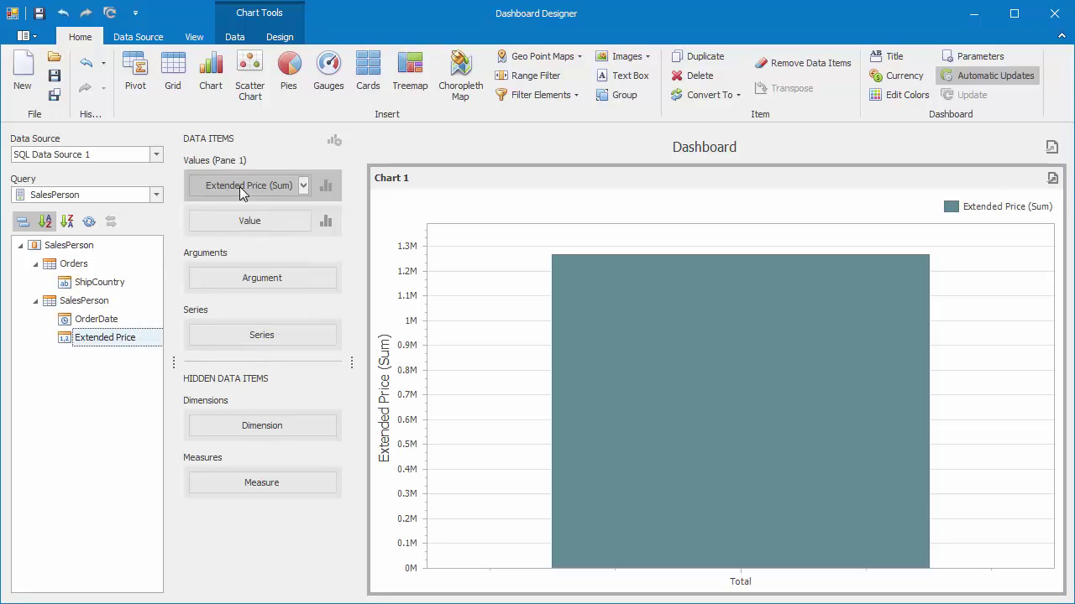
drag(130, 281, 248, 283)
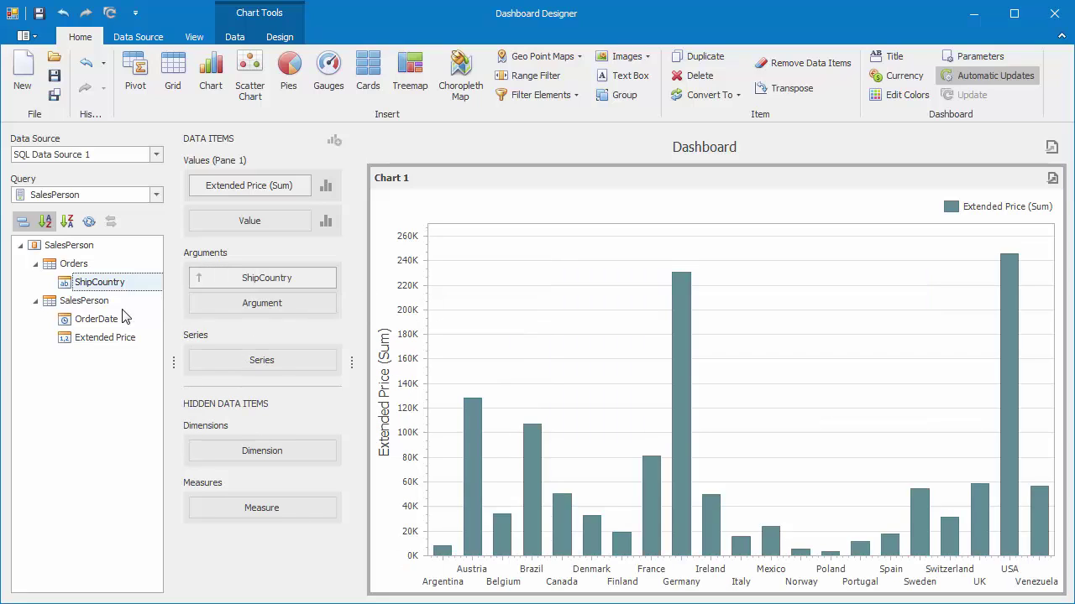
drag(107, 319, 250, 361)
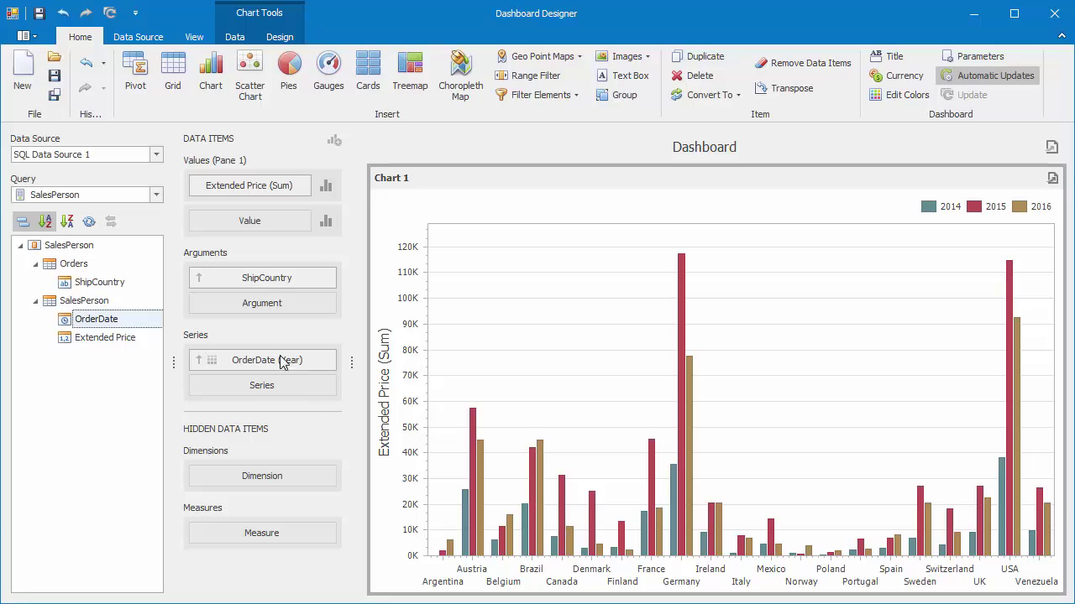
- Add a ShipCountry 'Is any of' filter condition to the SalesPerson query
click(138, 37)
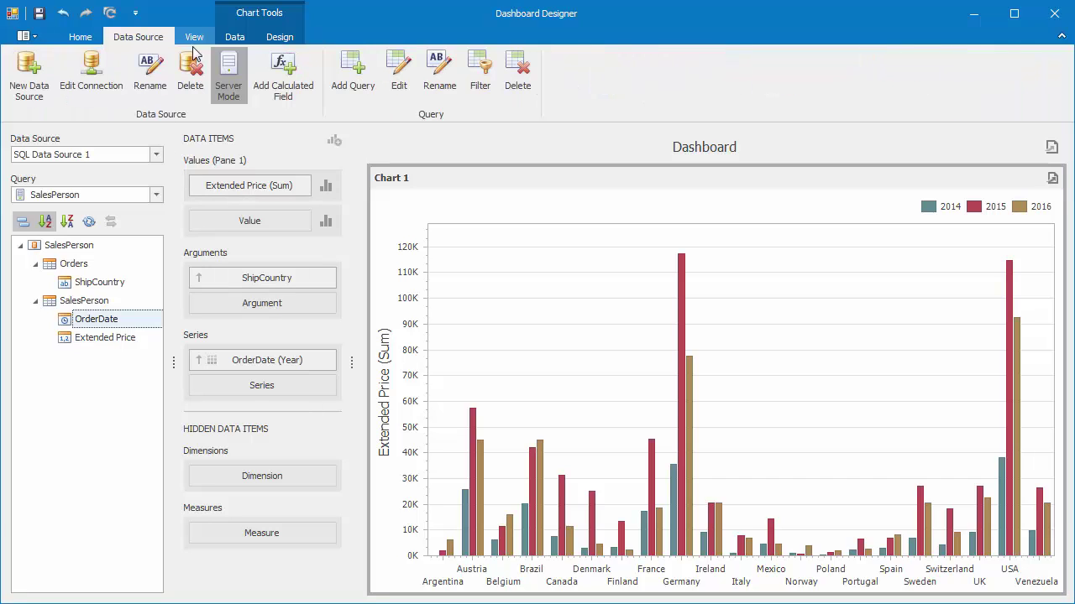
click(479, 84)
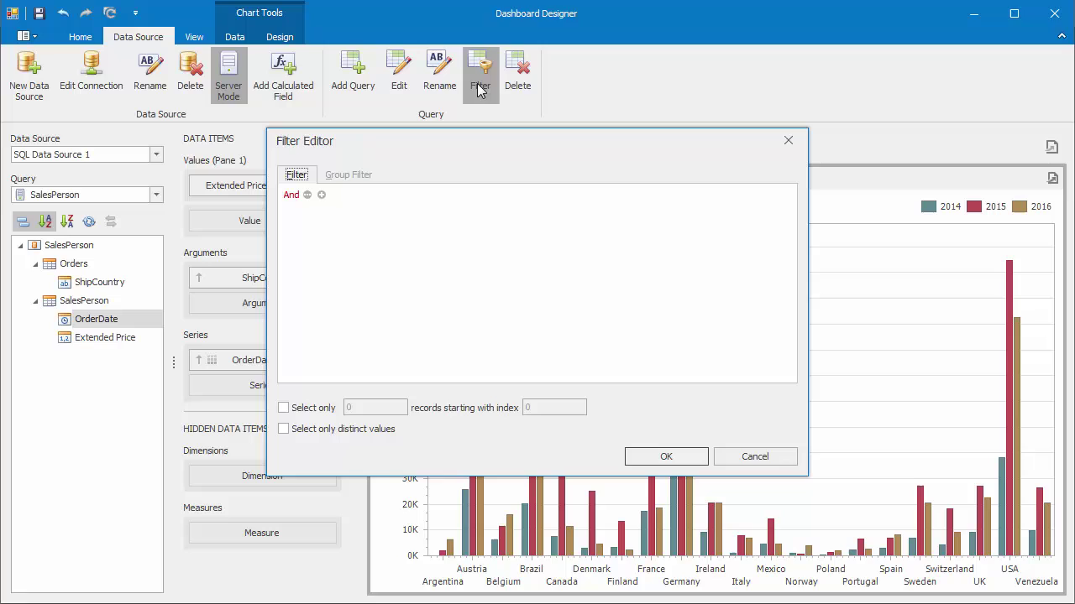
click(321, 195)
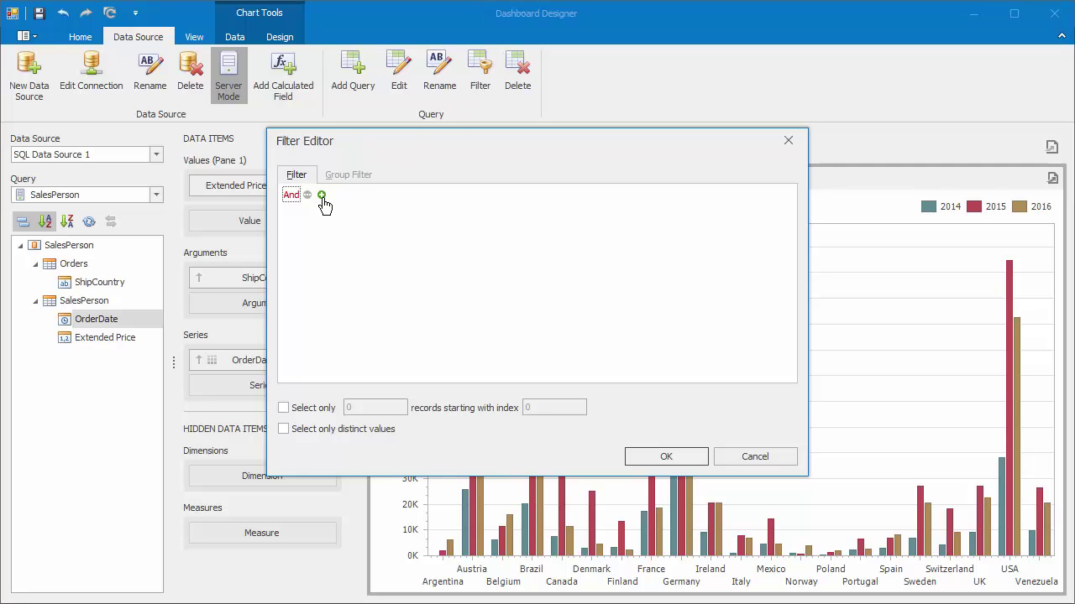
click(337, 213)
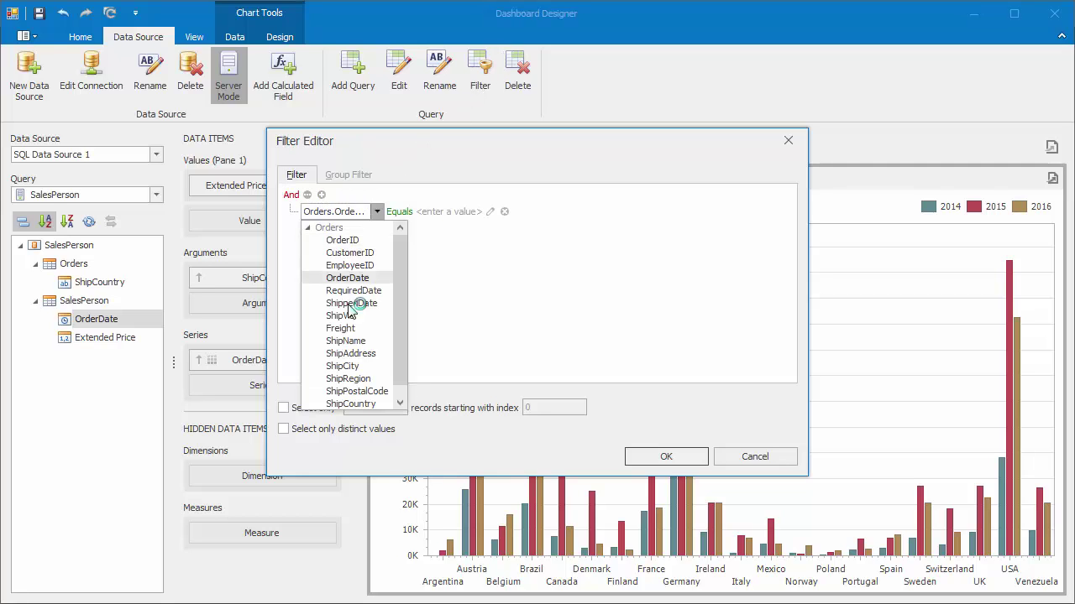
click(382, 405)
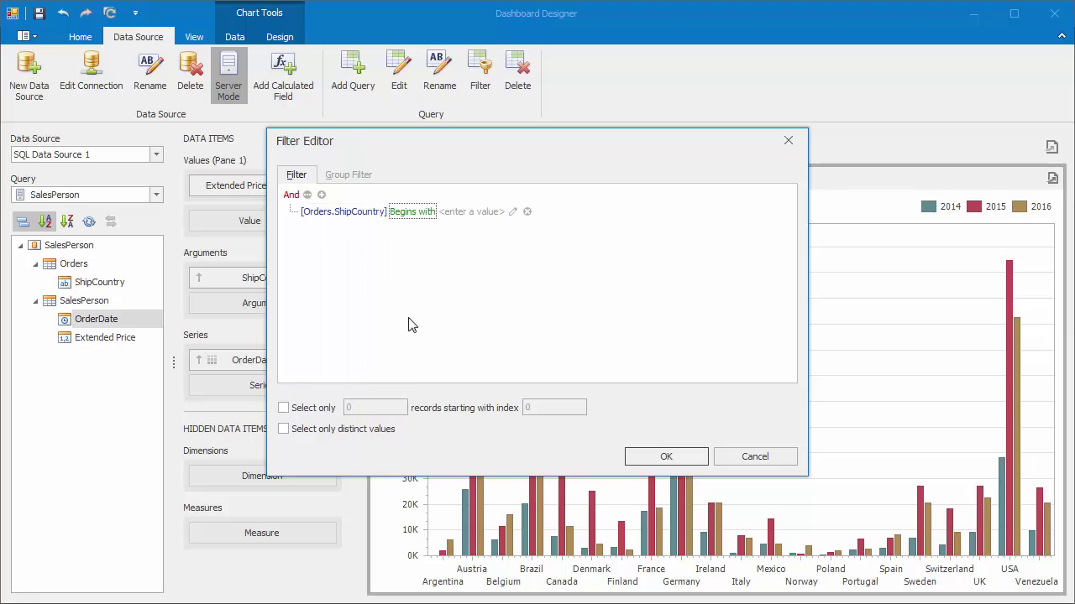
click(413, 214)
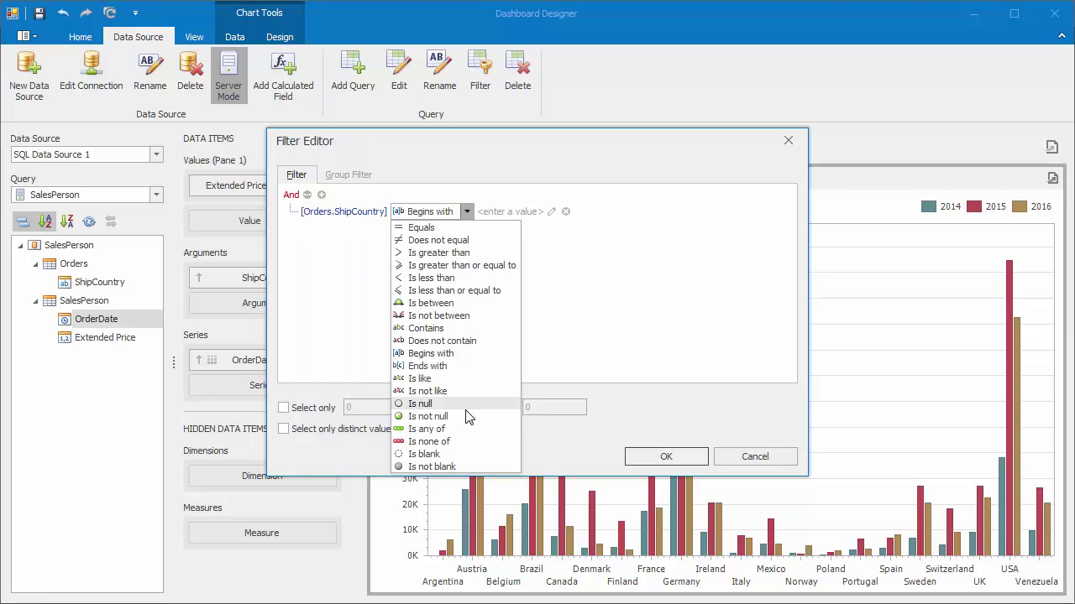
click(480, 429)
- Enter France and Germany as the condition's values and apply the filter
click(453, 212)
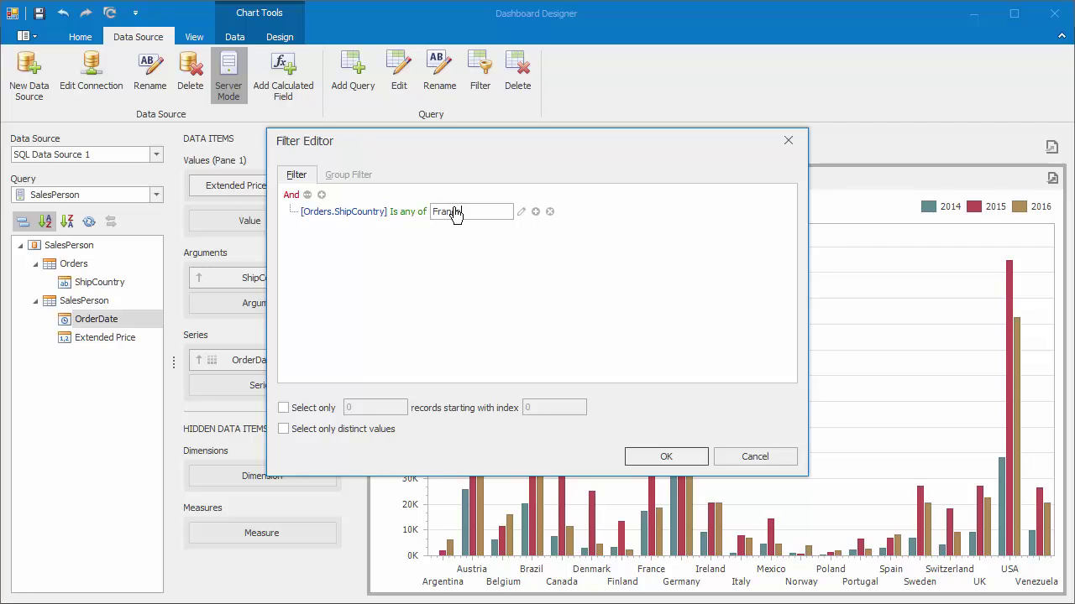
text(France)
key(Return)
click(502, 215)
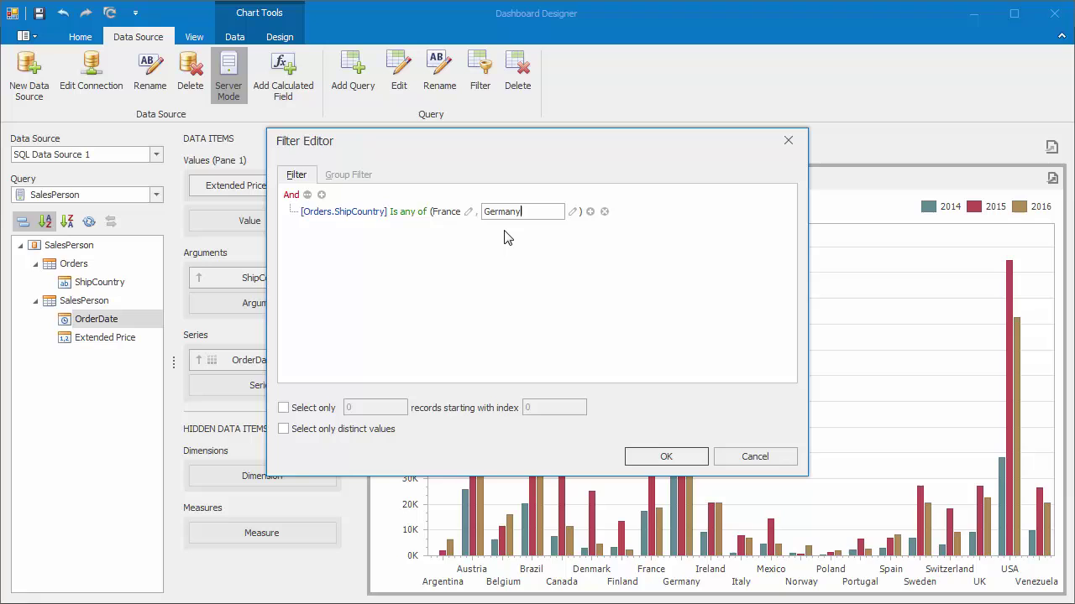
click(503, 238)
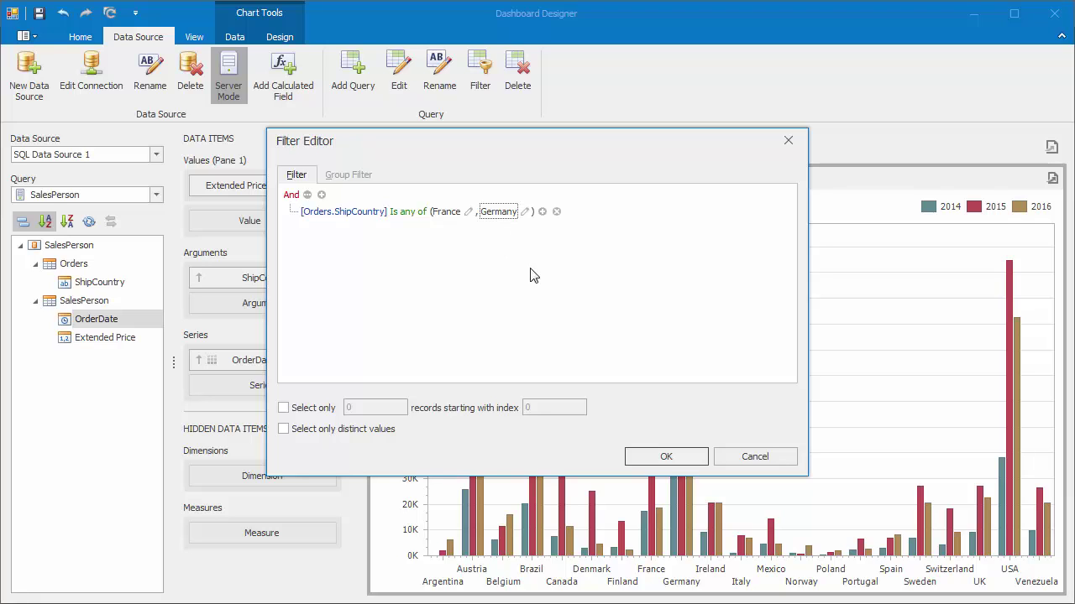
click(665, 457)
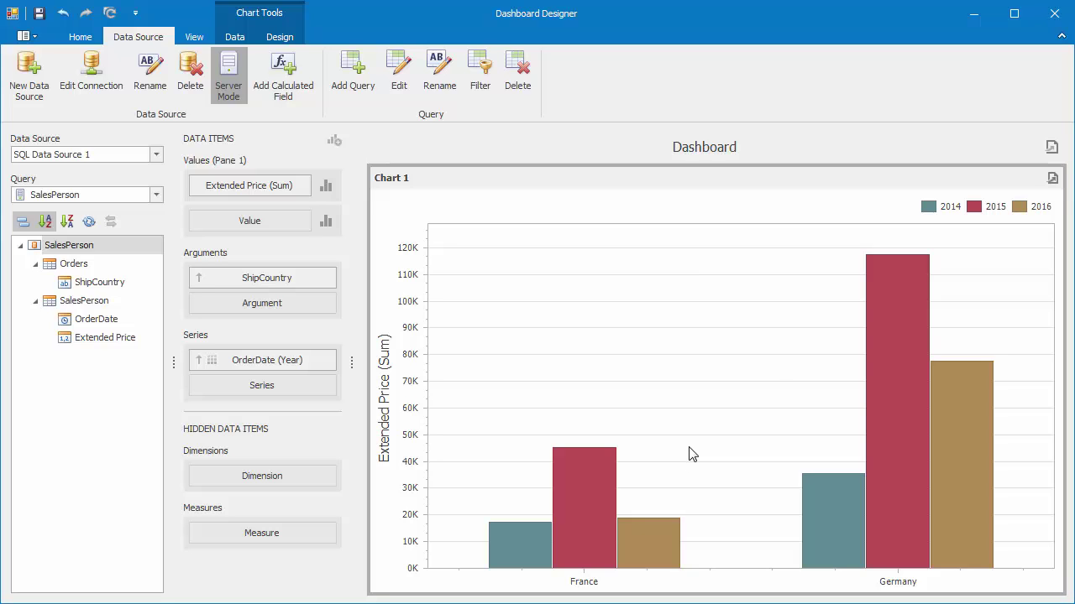
- Build an Orders query returning only ShipCountry and add it to SQL Data Source 1
click(356, 89)
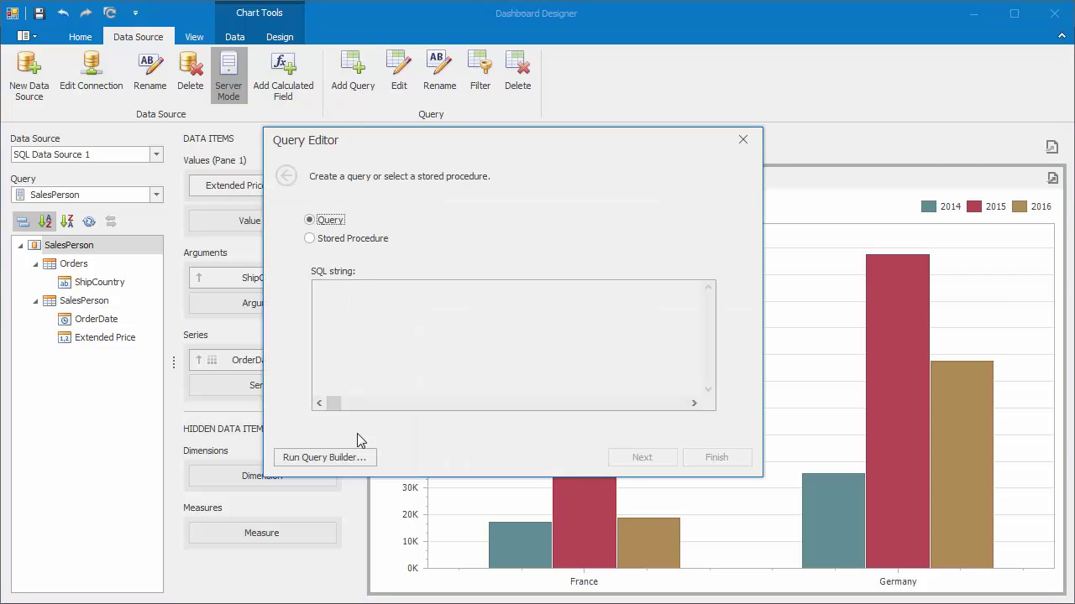
click(361, 462)
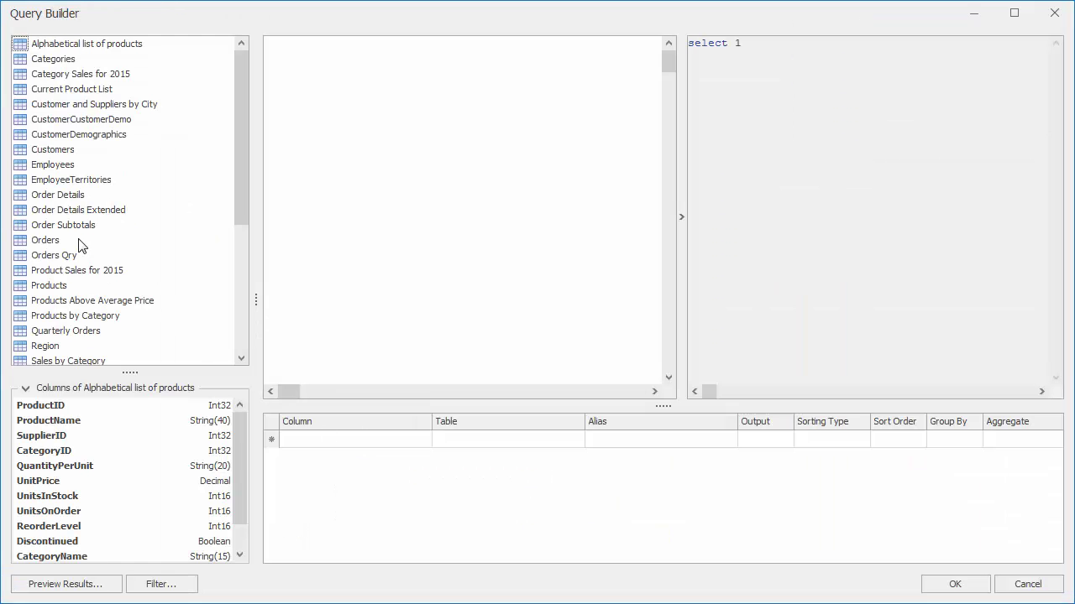
drag(82, 244, 334, 164)
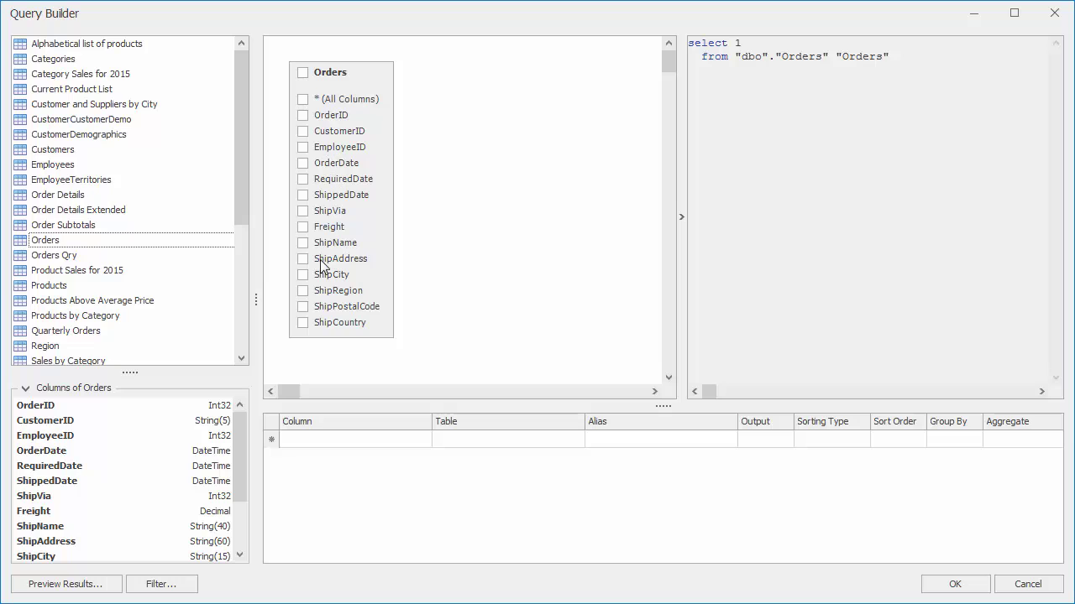
click(304, 322)
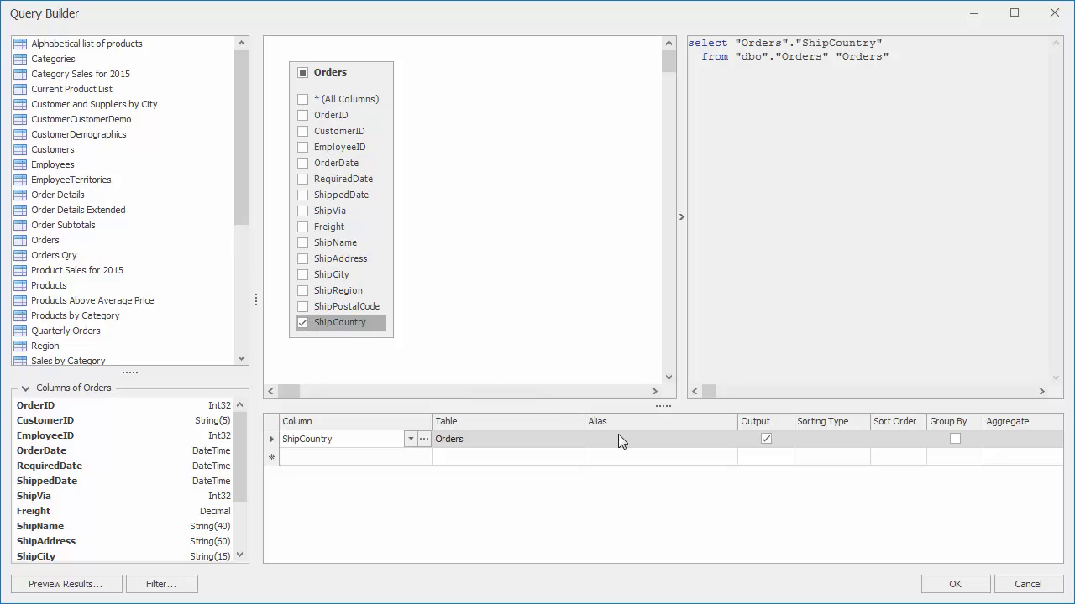
click(942, 583)
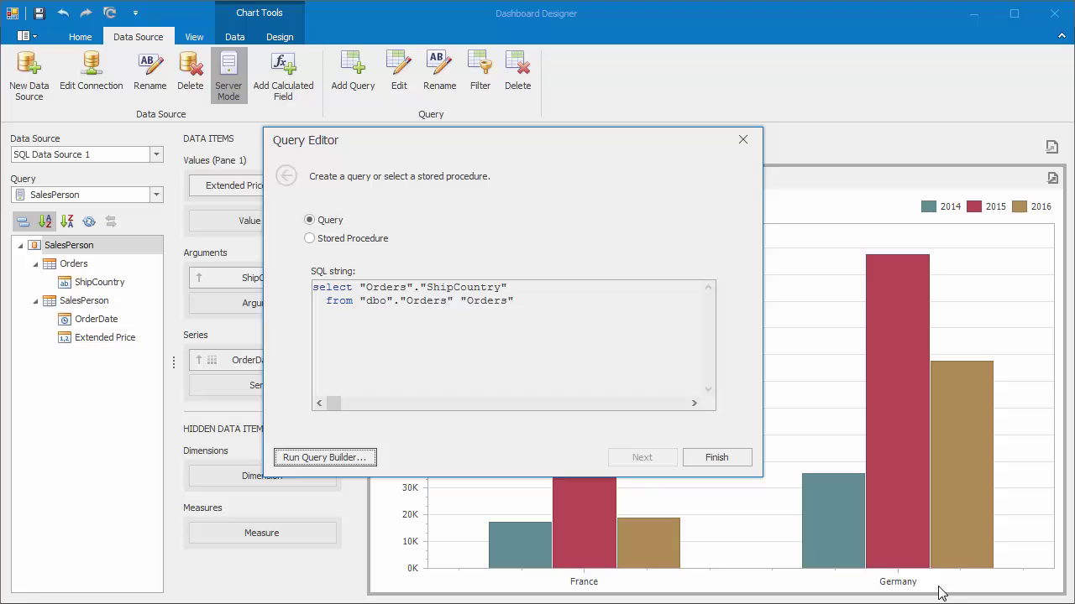
click(716, 460)
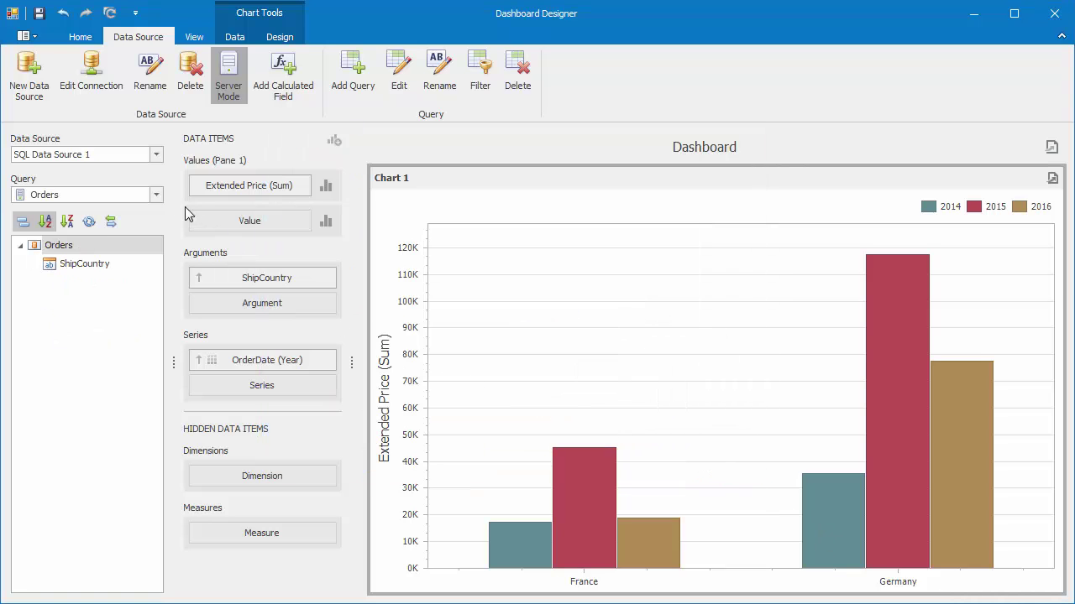
click(157, 195)
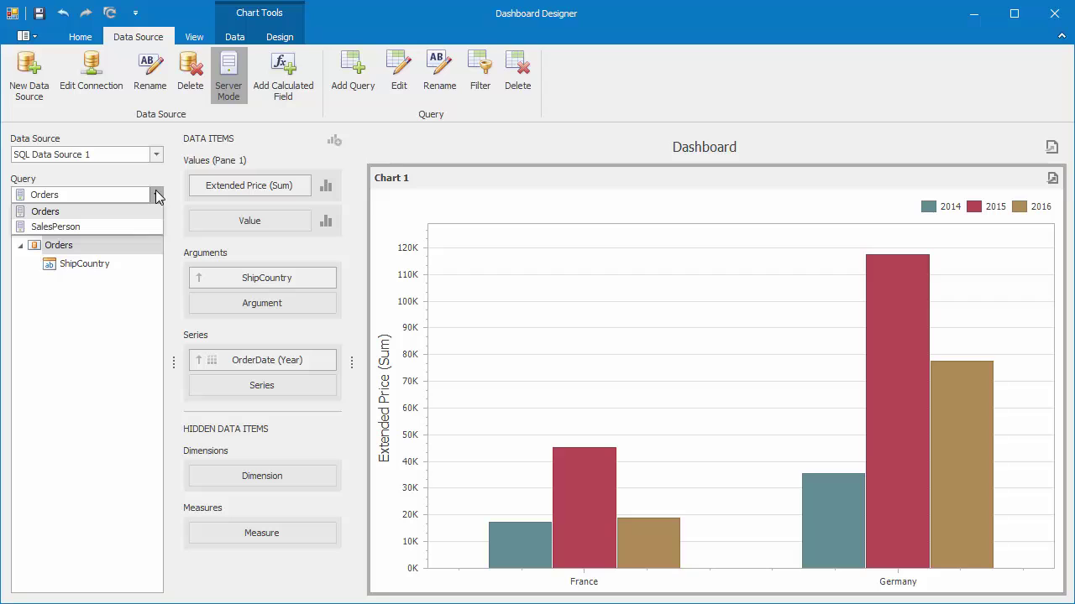
click(157, 195)
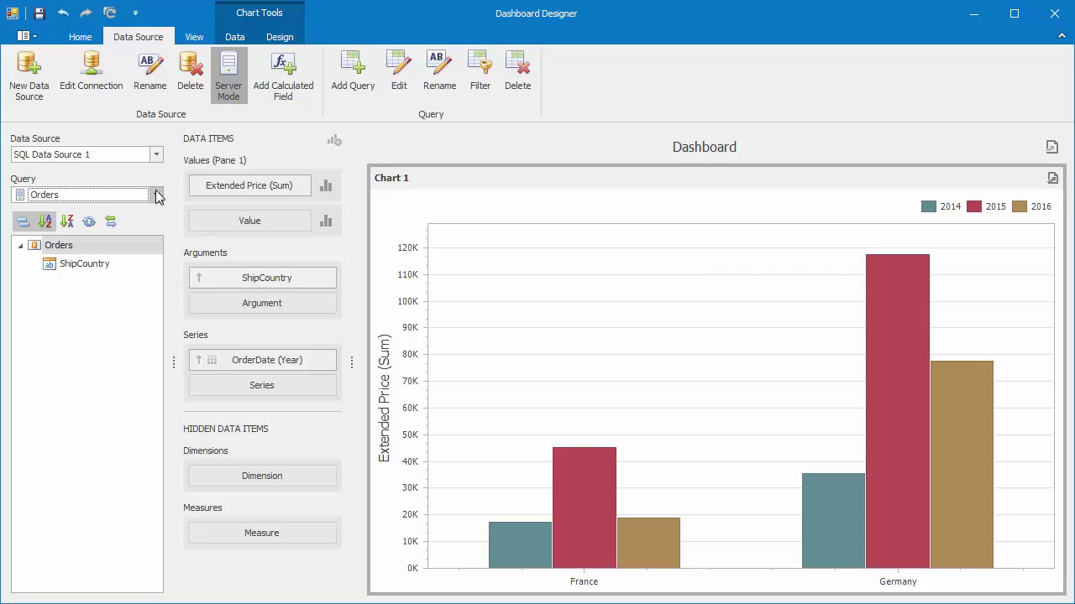
click(84, 37)
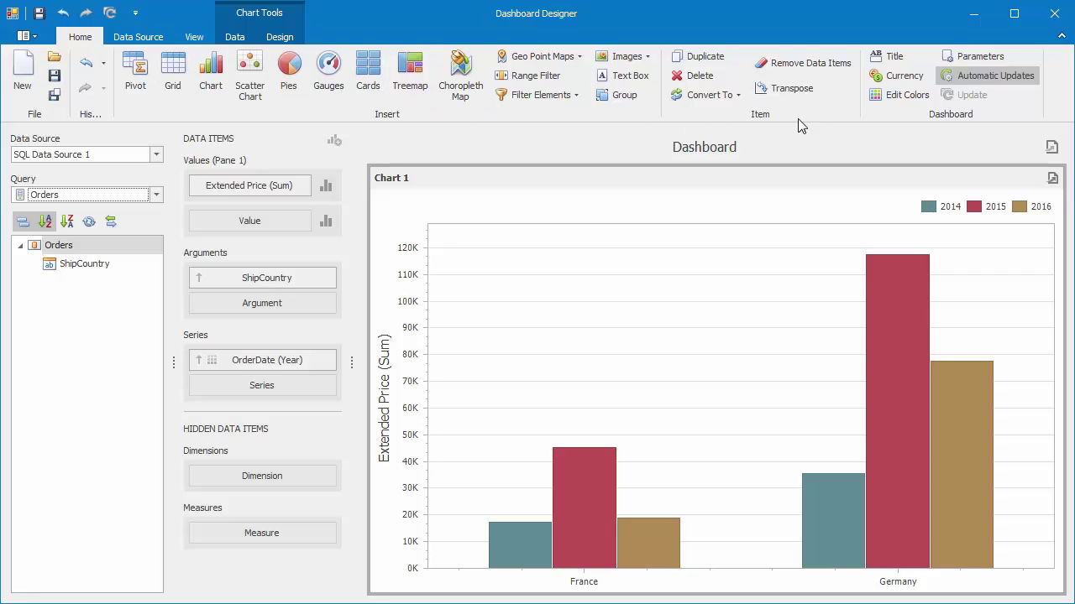
- Add a parameter named shipCountry with the description 'Select countries:'
click(957, 59)
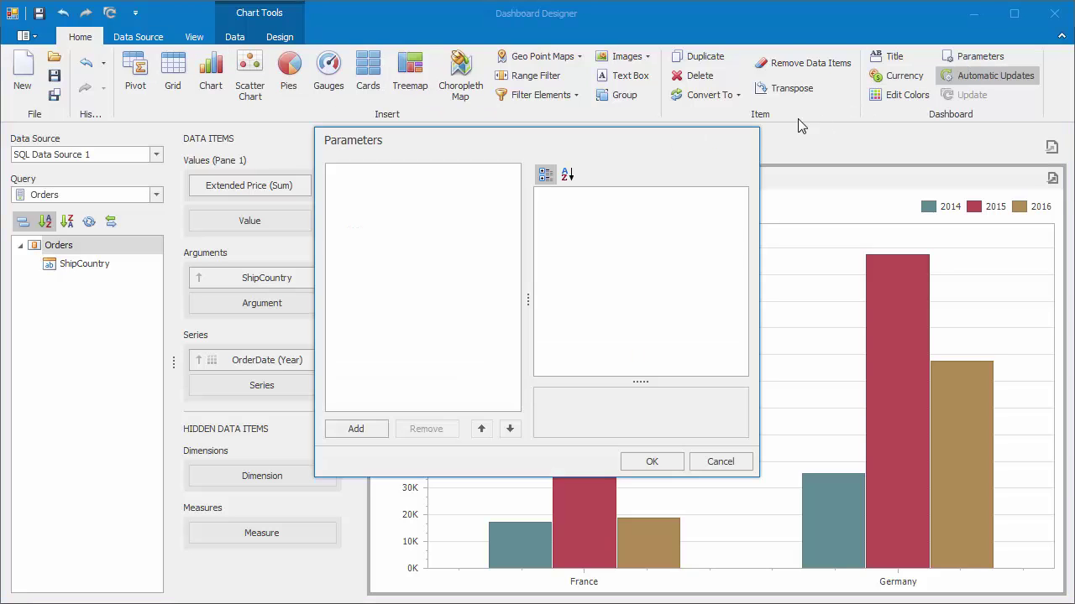
drag(618, 141, 624, 25)
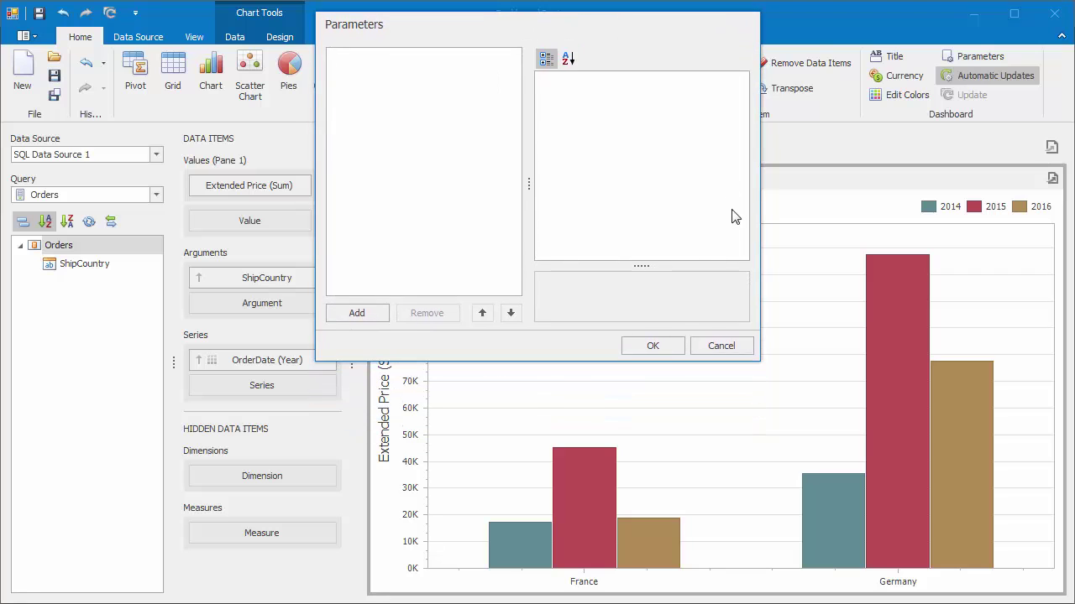
drag(761, 361, 942, 550)
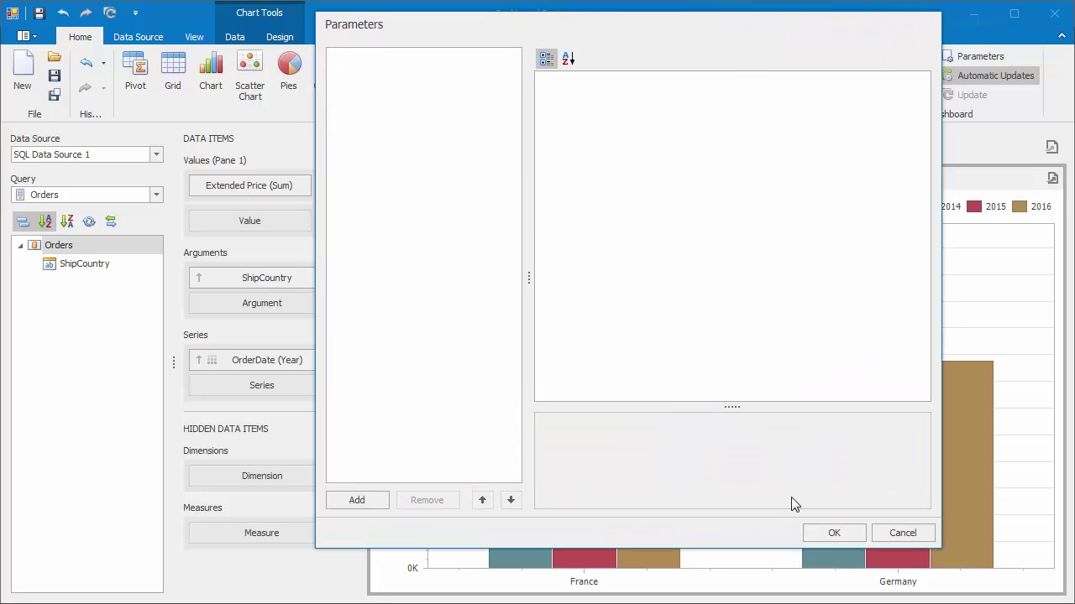
click(376, 502)
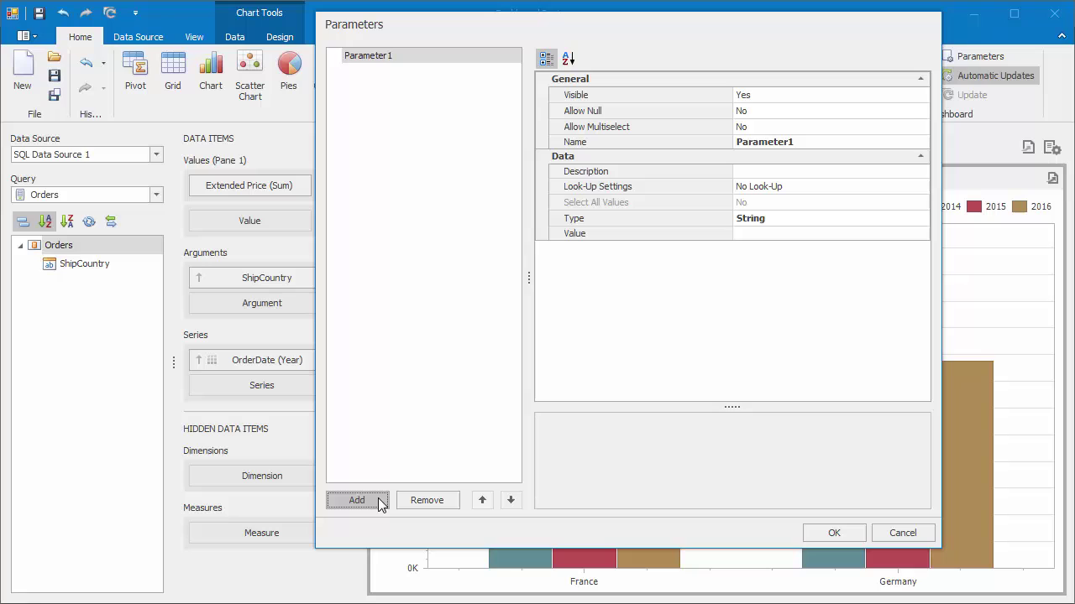
click(803, 146)
drag(748, 144, 656, 142)
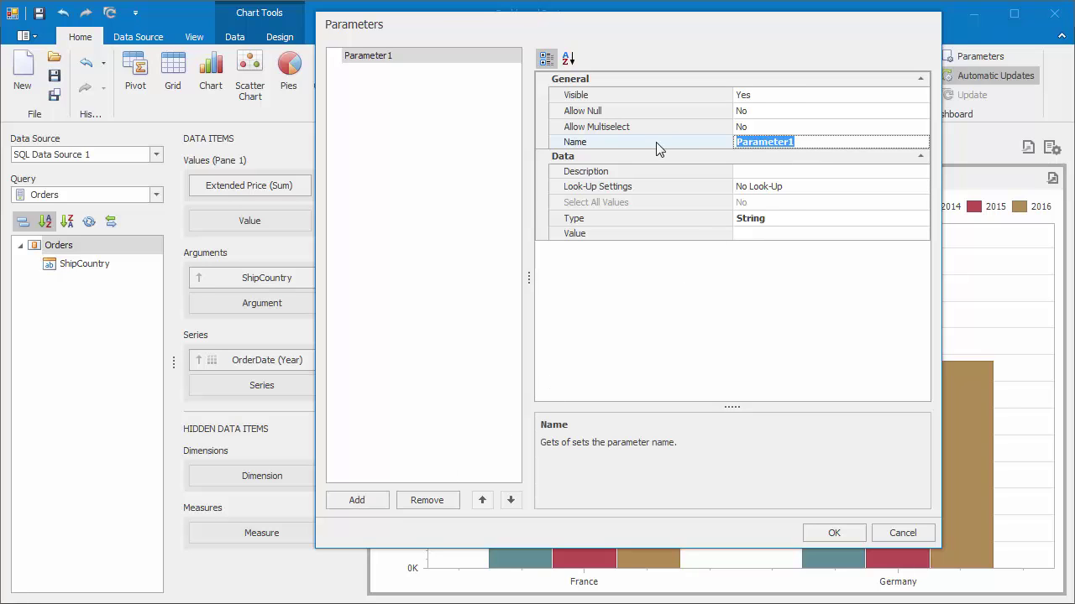
text(shipCountry)
click(745, 172)
text(Select countries:)
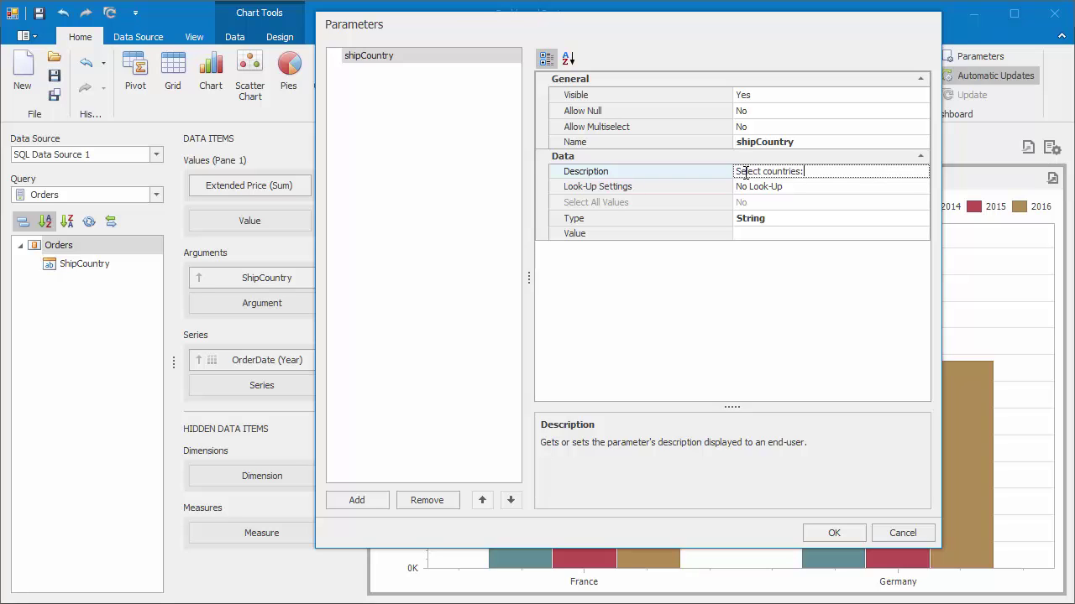
click(921, 189)
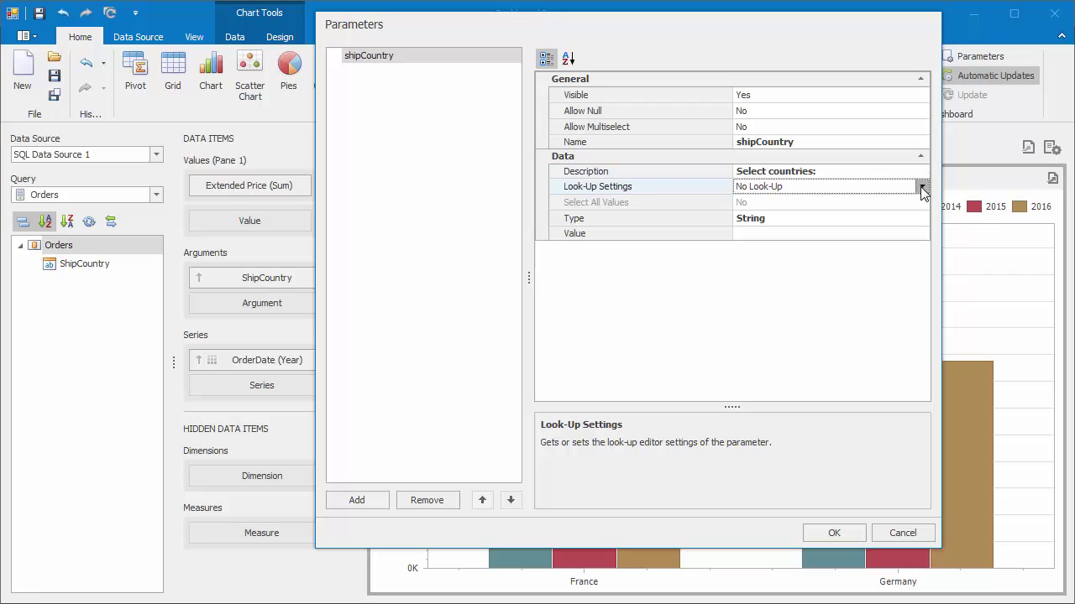
- Set its look-up to a Dynamic List from SQL Data Source 1, Orders, ShipCountry
click(923, 188)
click(890, 227)
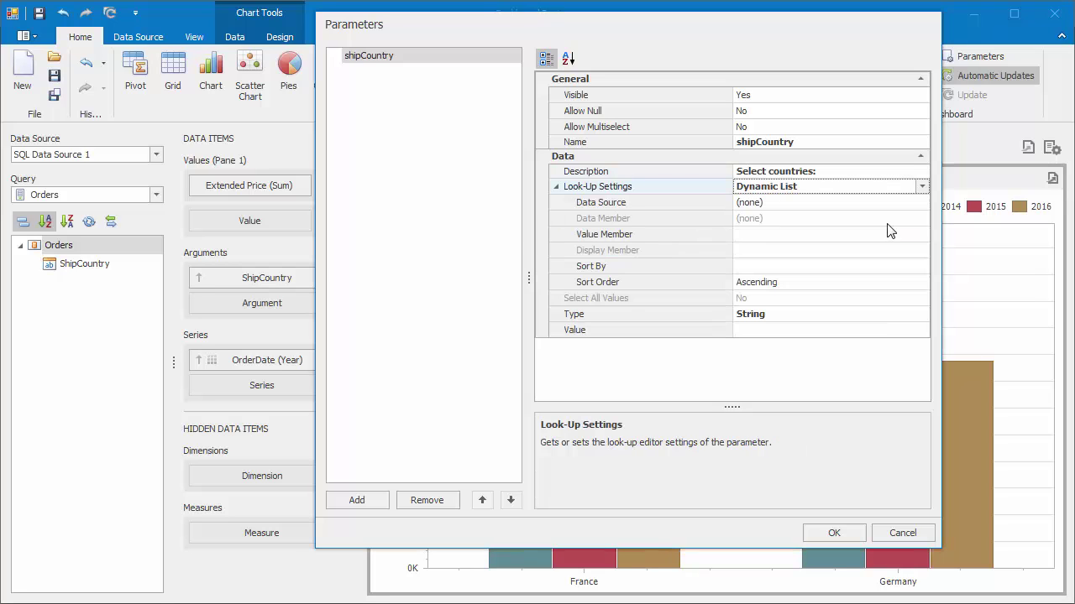
click(921, 203)
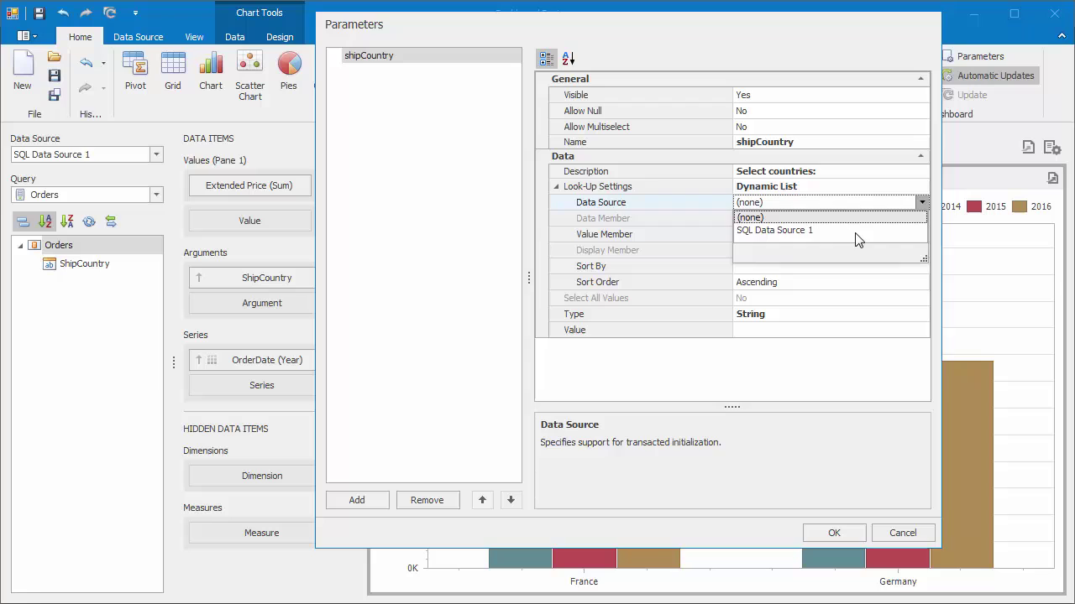
click(857, 231)
click(921, 218)
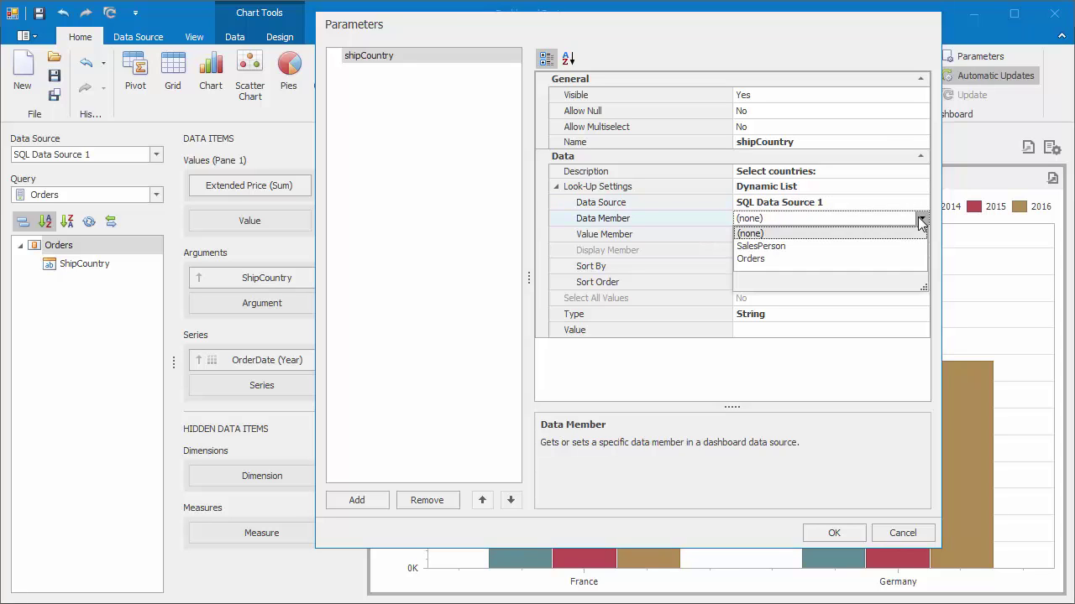
click(785, 260)
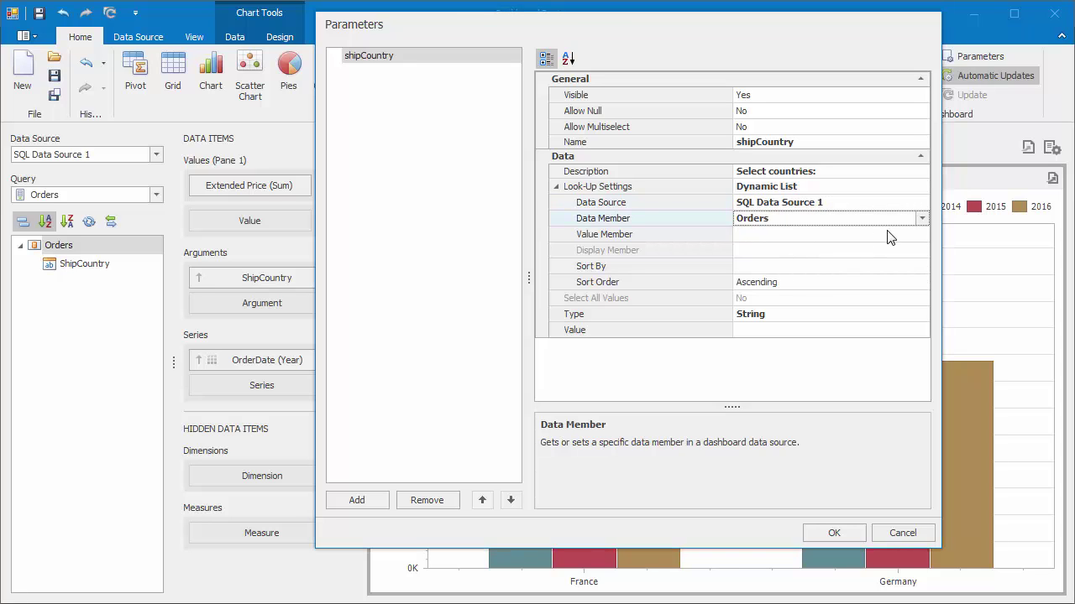
click(921, 235)
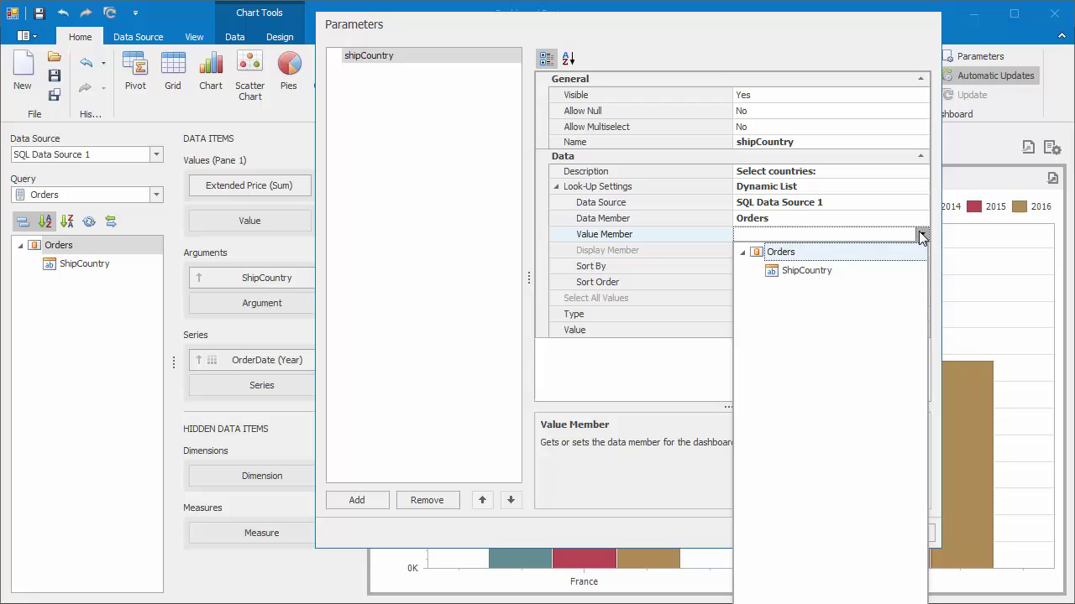
click(829, 271)
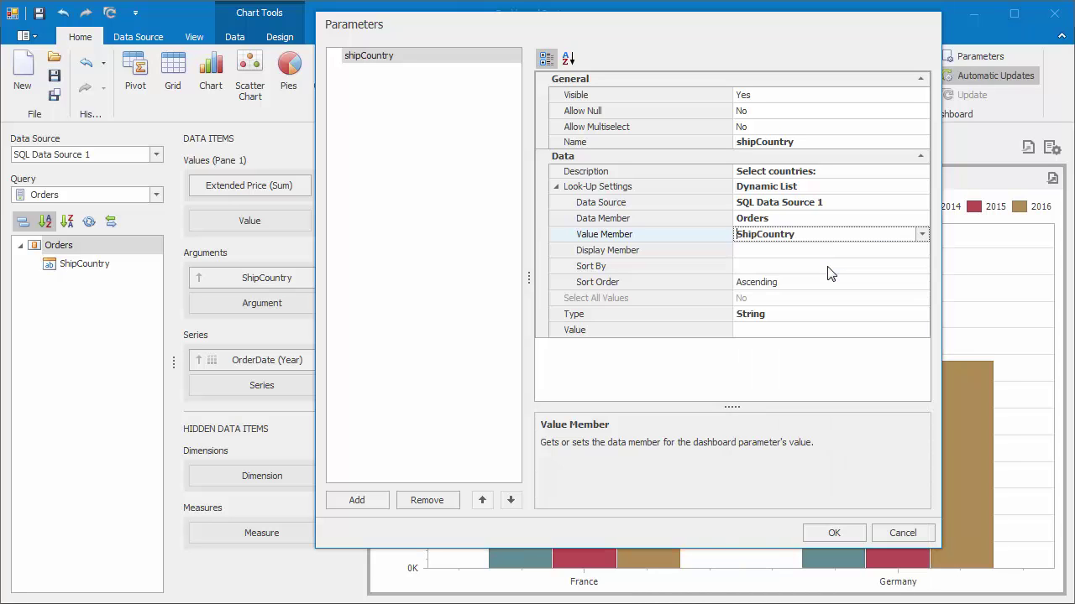
- Allow multiselect and default the value to Austria, Belgium and Denmark, then save
click(921, 130)
click(895, 141)
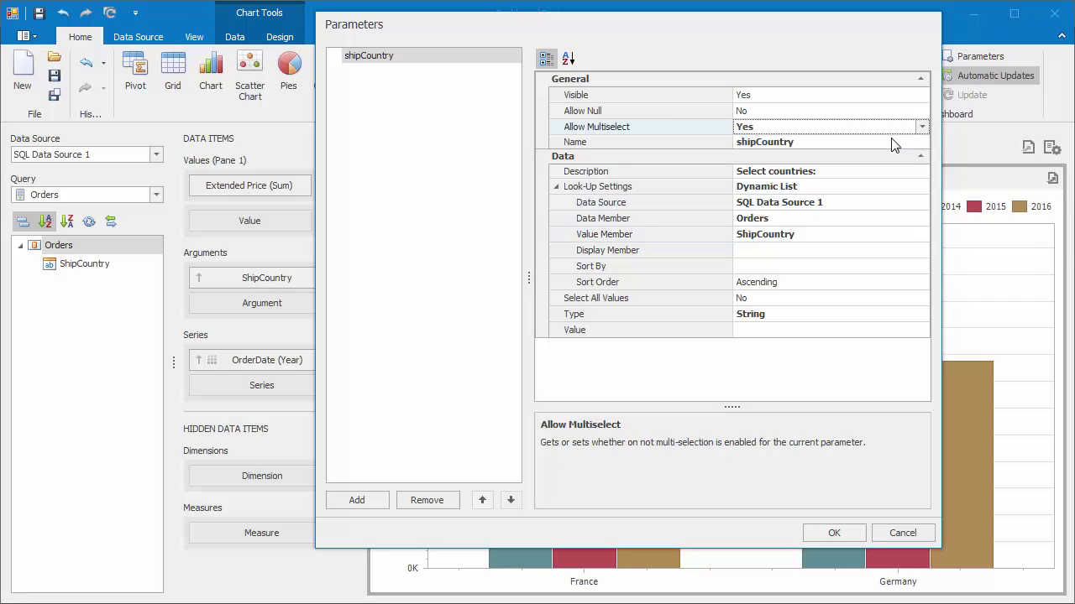
click(920, 332)
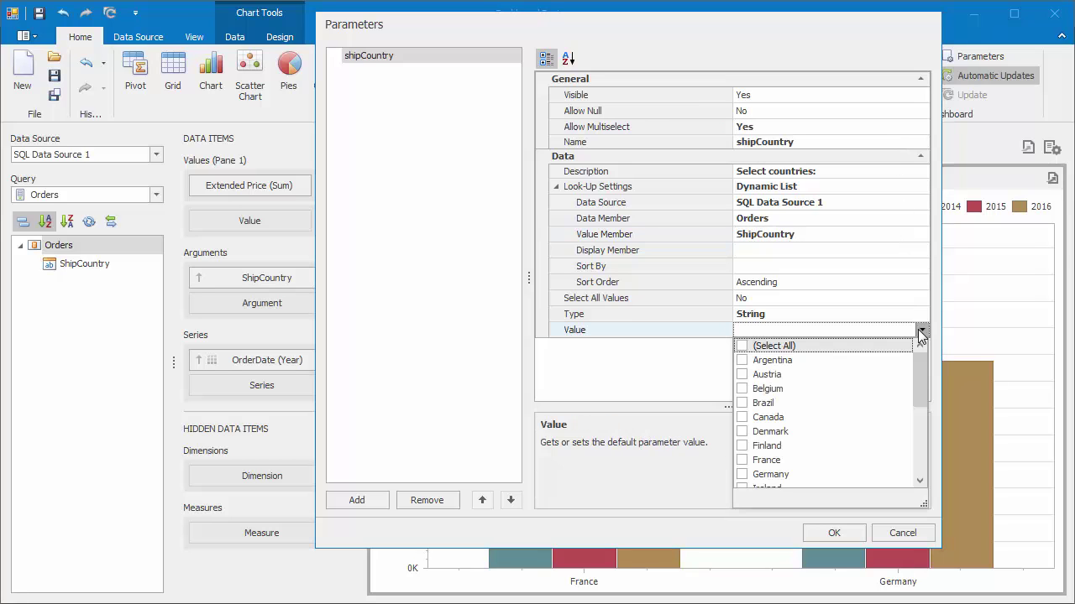
click(742, 375)
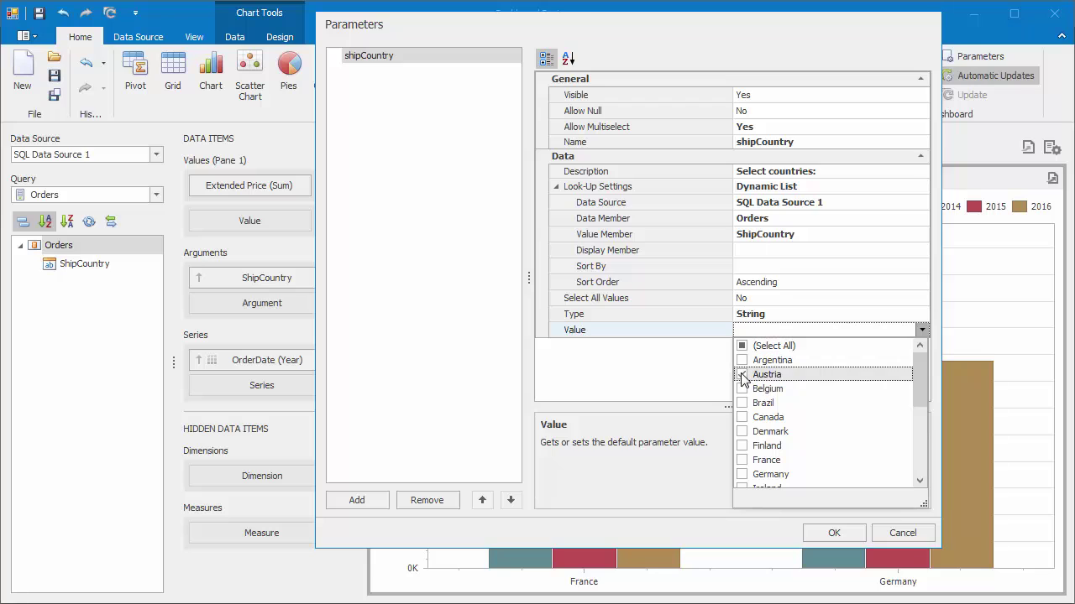
click(742, 389)
click(743, 432)
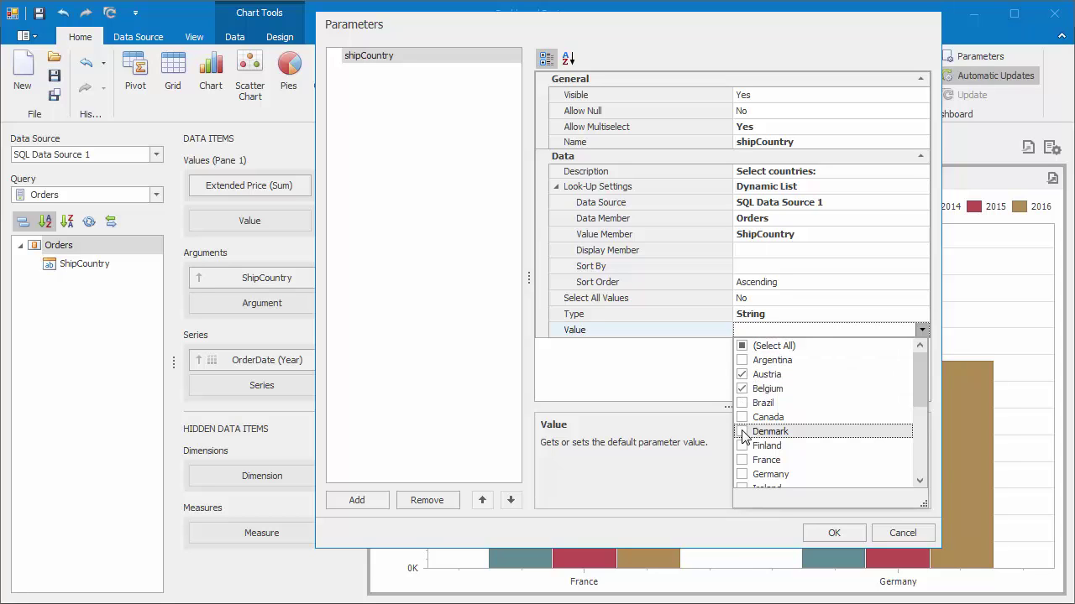
click(798, 513)
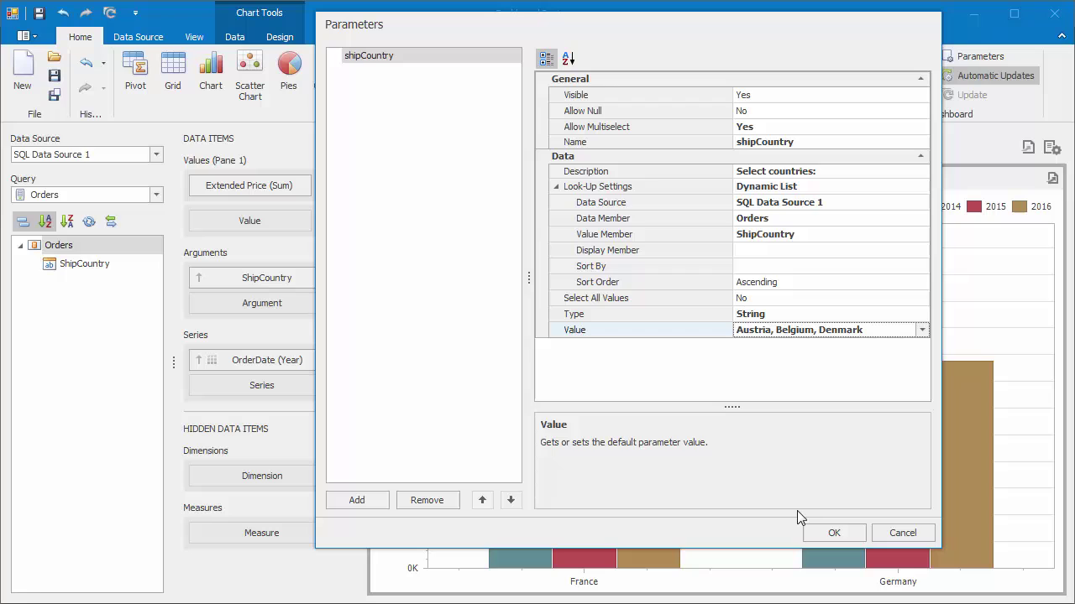
click(834, 533)
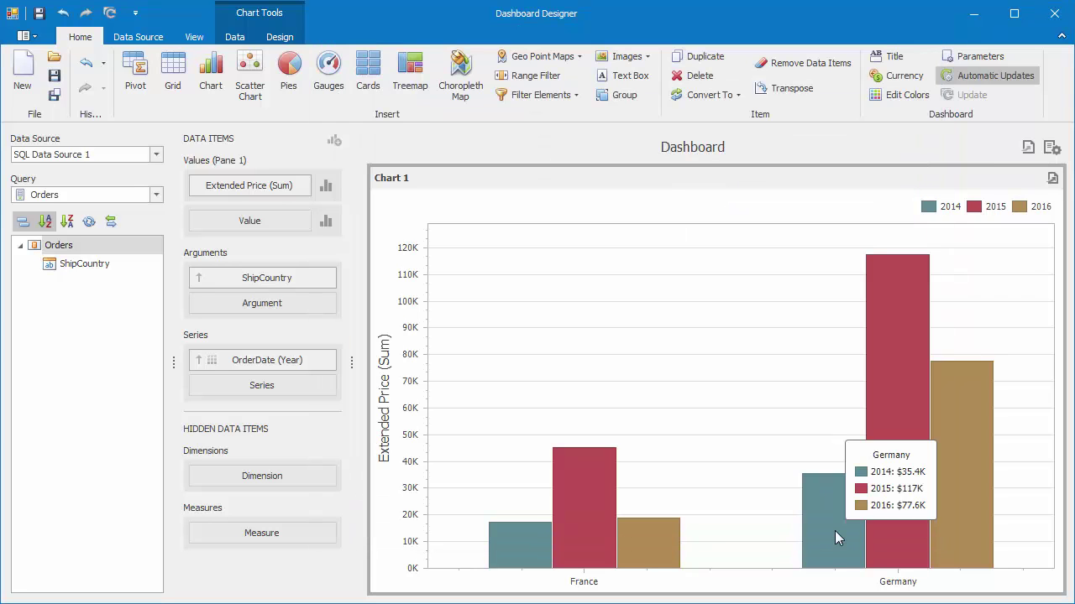
- Select the SalesPerson query and delete its France/Germany filter condition
click(156, 195)
click(135, 223)
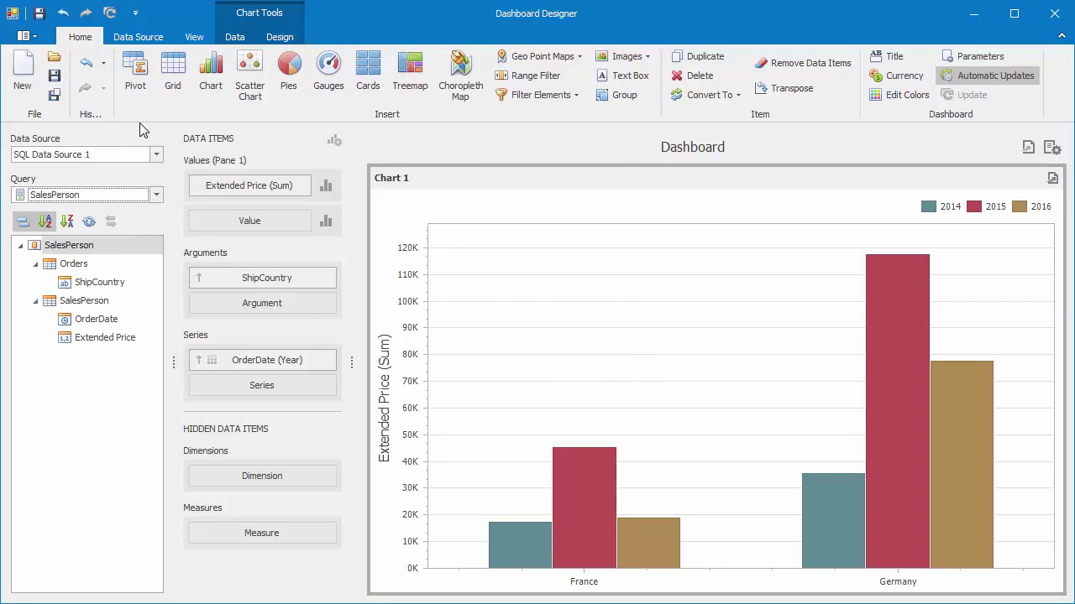
click(138, 37)
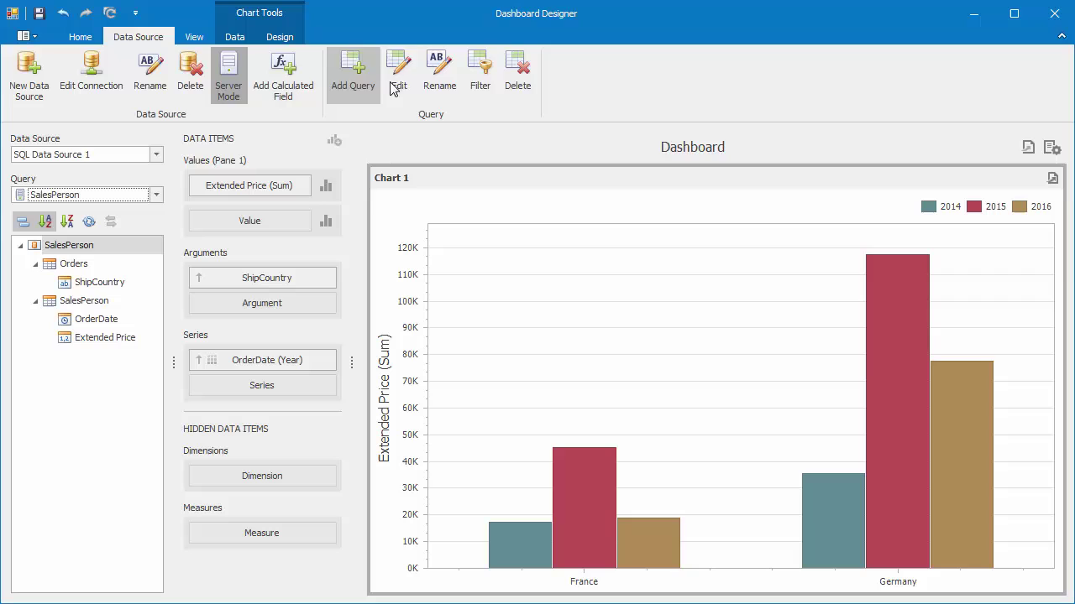
click(481, 84)
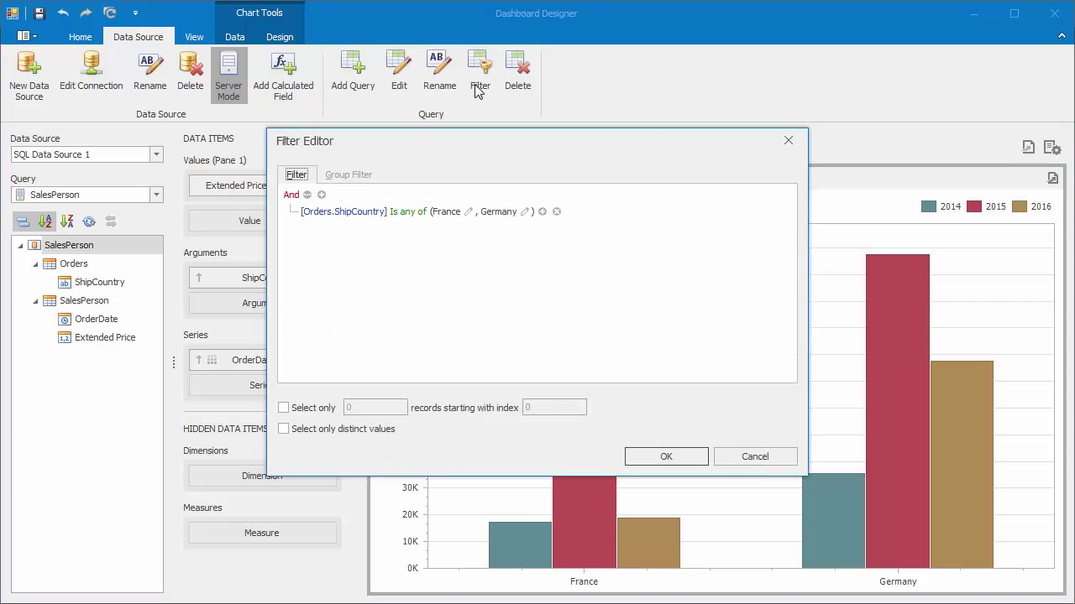
click(556, 212)
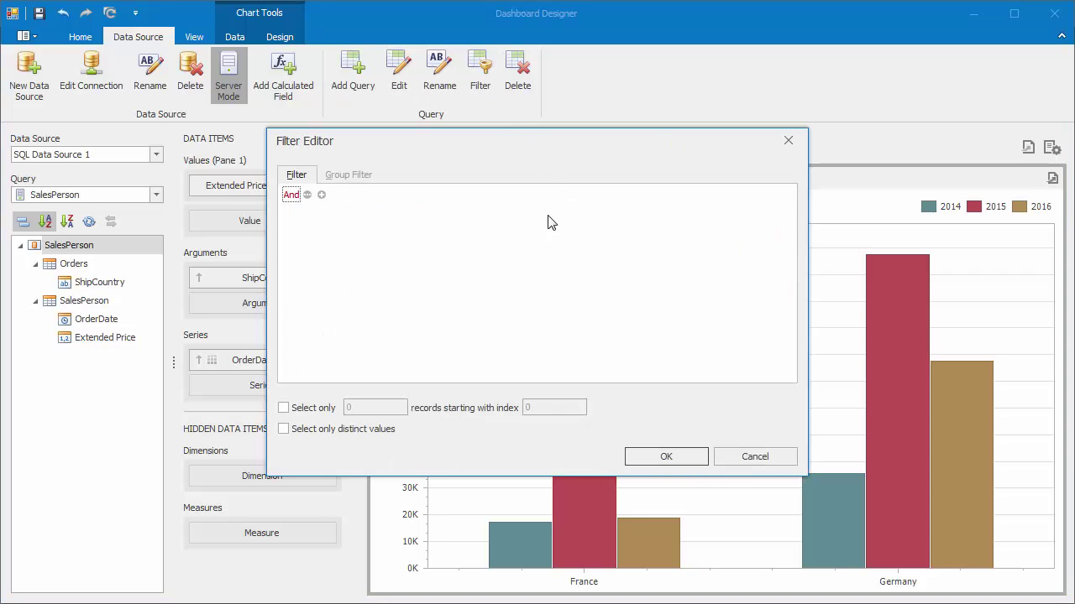
- Add a ShipCountry 'Is any of' condition bound to the ?shipCountry parameter and apply it
click(321, 195)
click(335, 212)
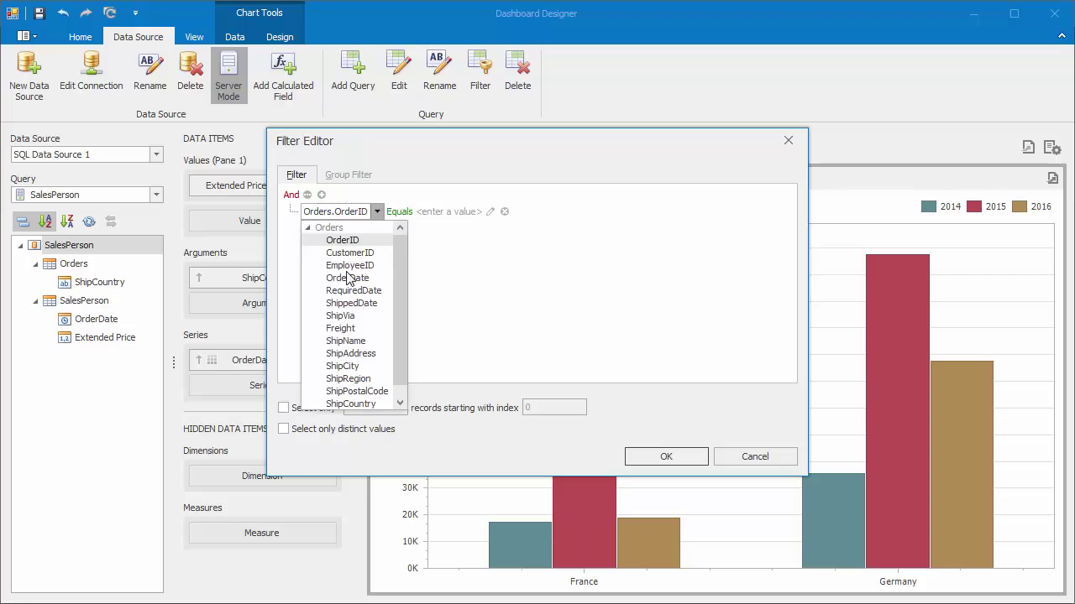
click(350, 404)
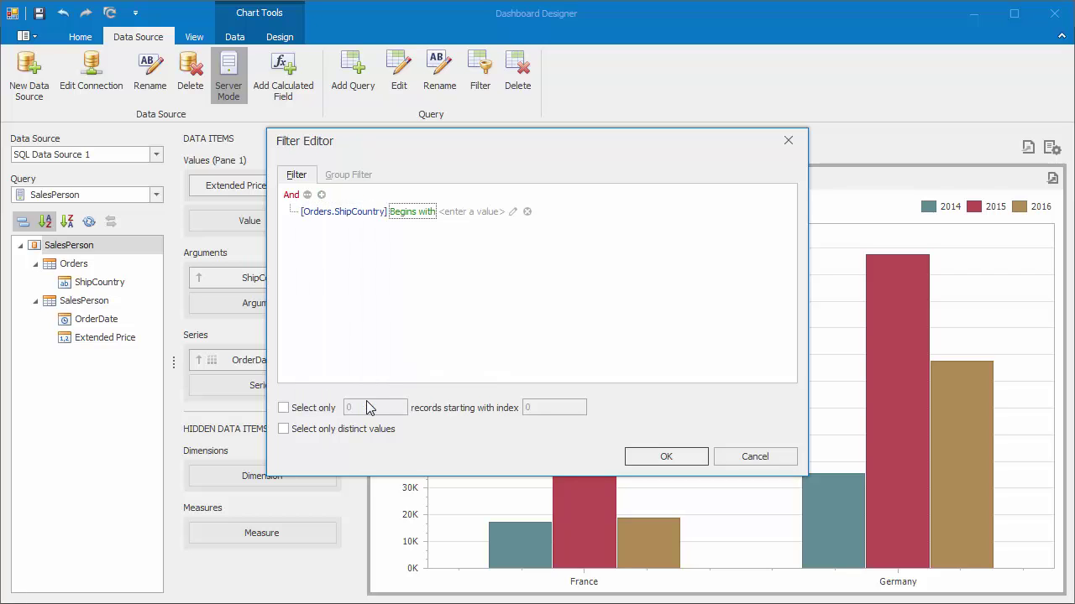
click(424, 221)
click(478, 433)
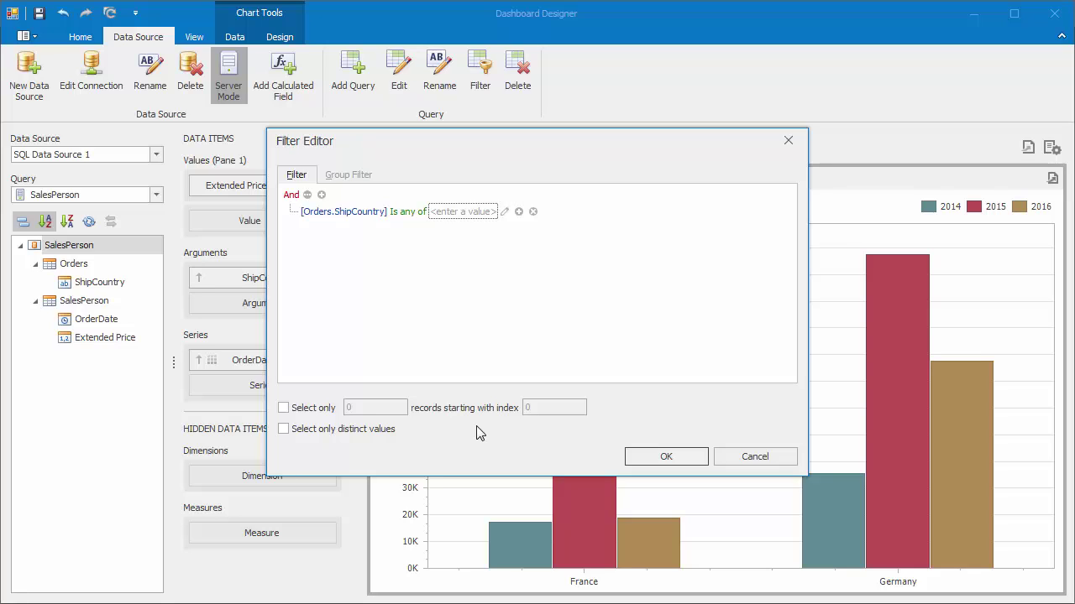
click(504, 213)
click(522, 213)
click(475, 212)
mouse_move(534, 252)
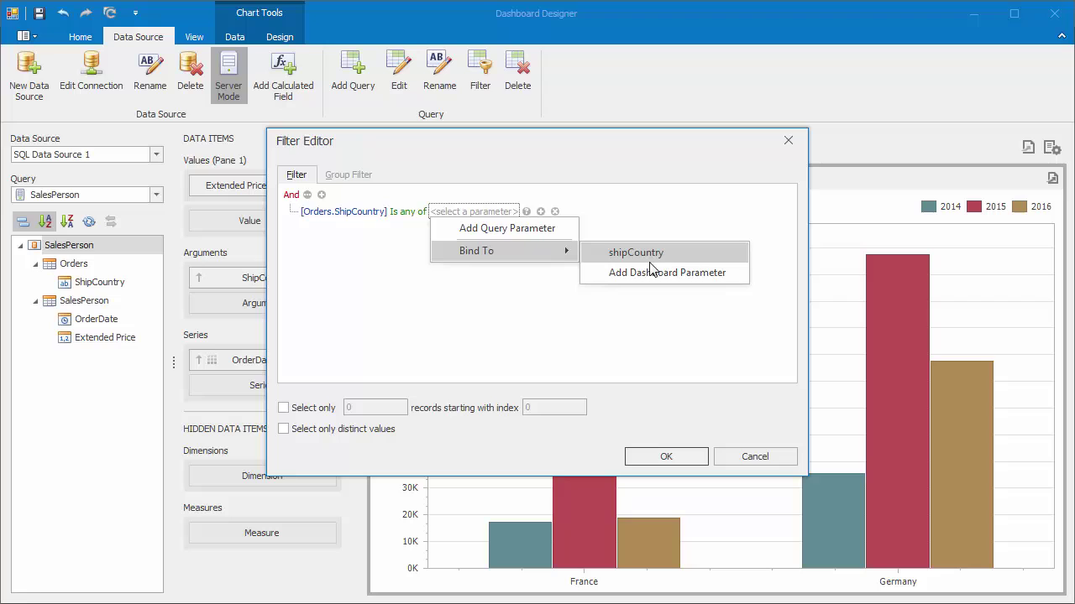
click(698, 257)
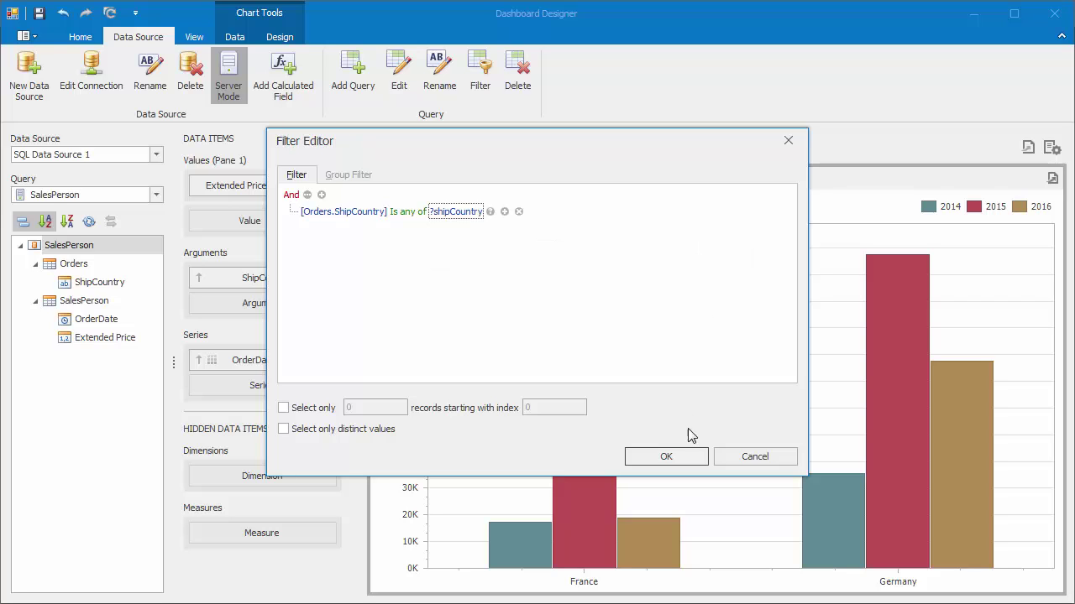
click(685, 455)
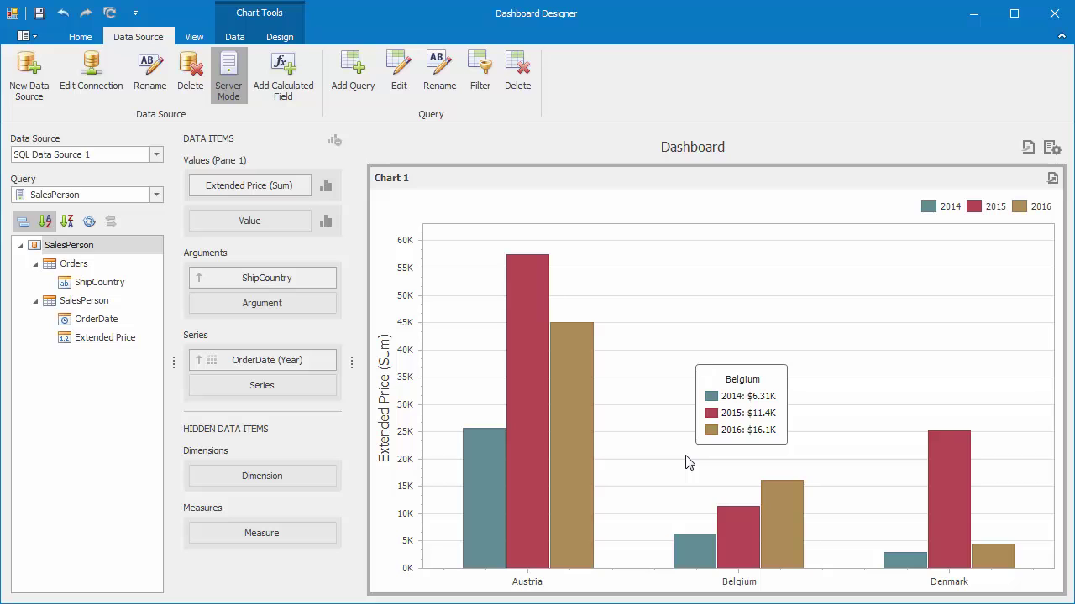
- Add France, Germany and Italy to the shipCountry selection and submit it
click(1050, 150)
click(731, 246)
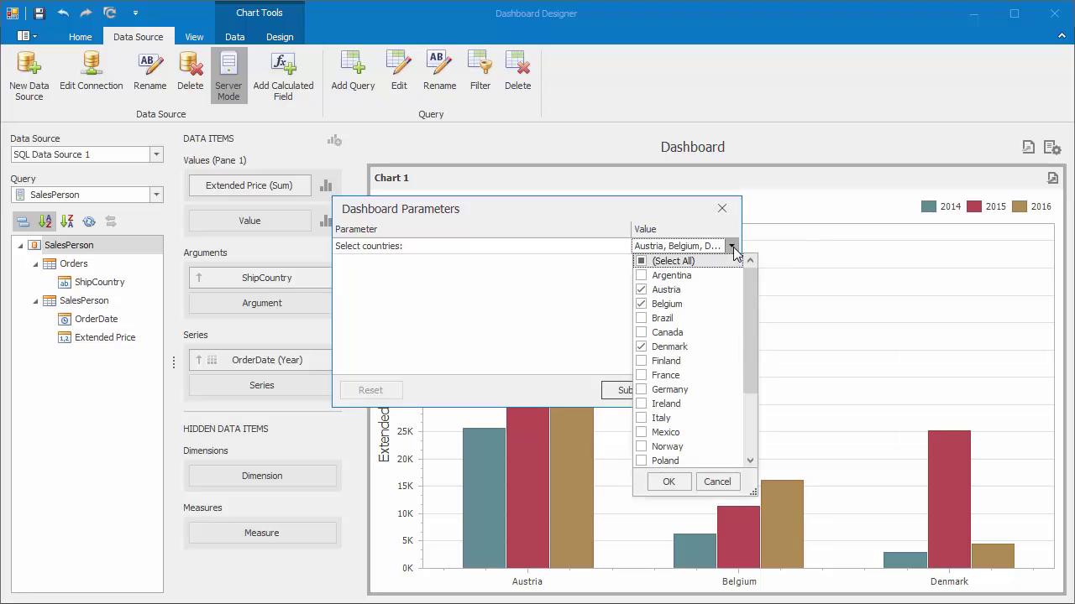
click(641, 375)
click(642, 391)
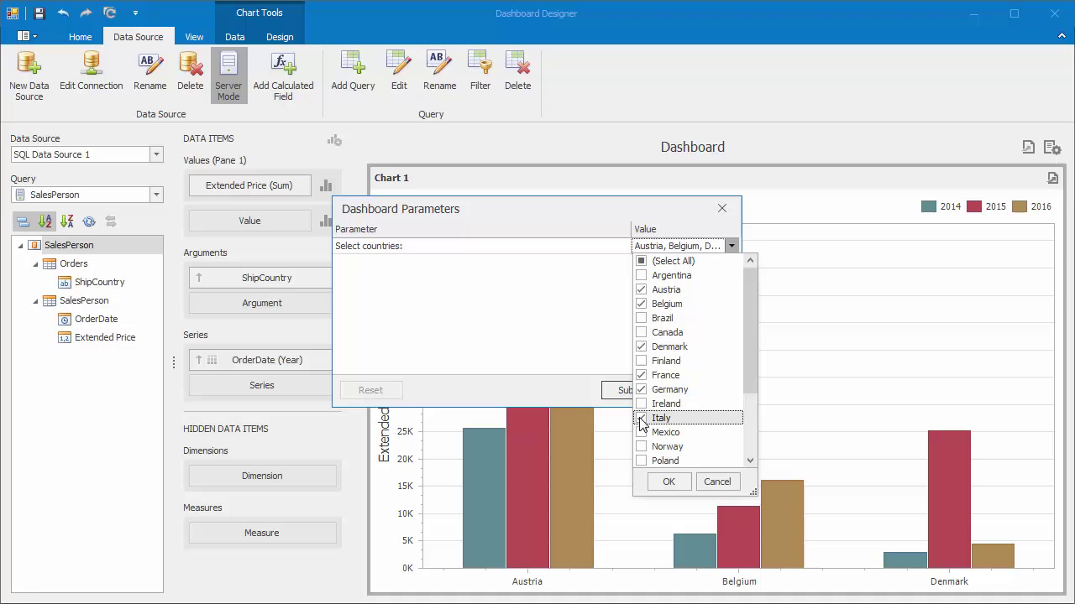
click(642, 418)
click(669, 481)
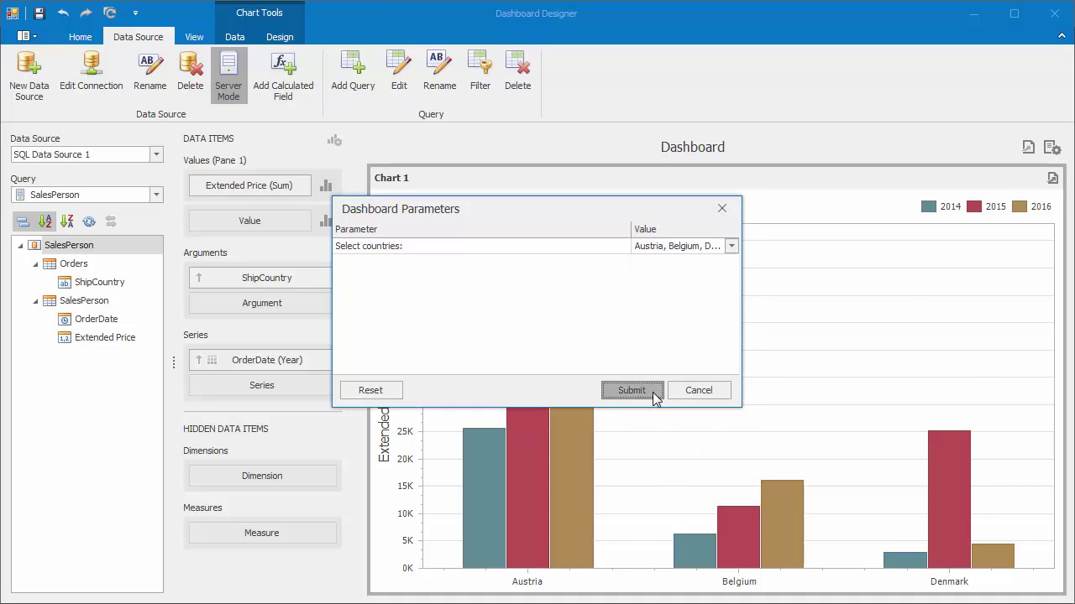
click(606, 389)
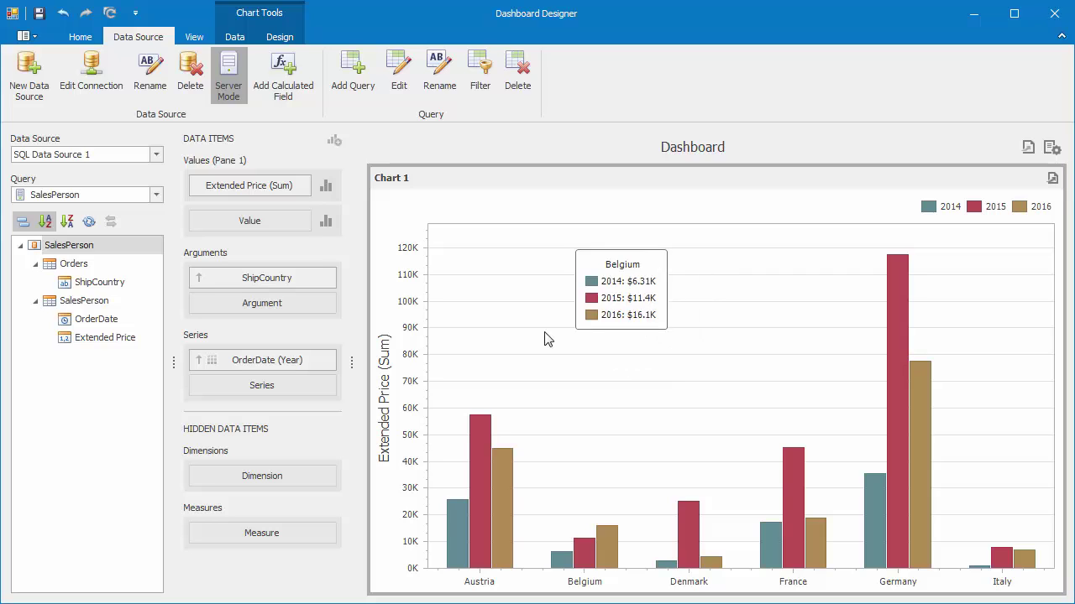
click(81, 38)
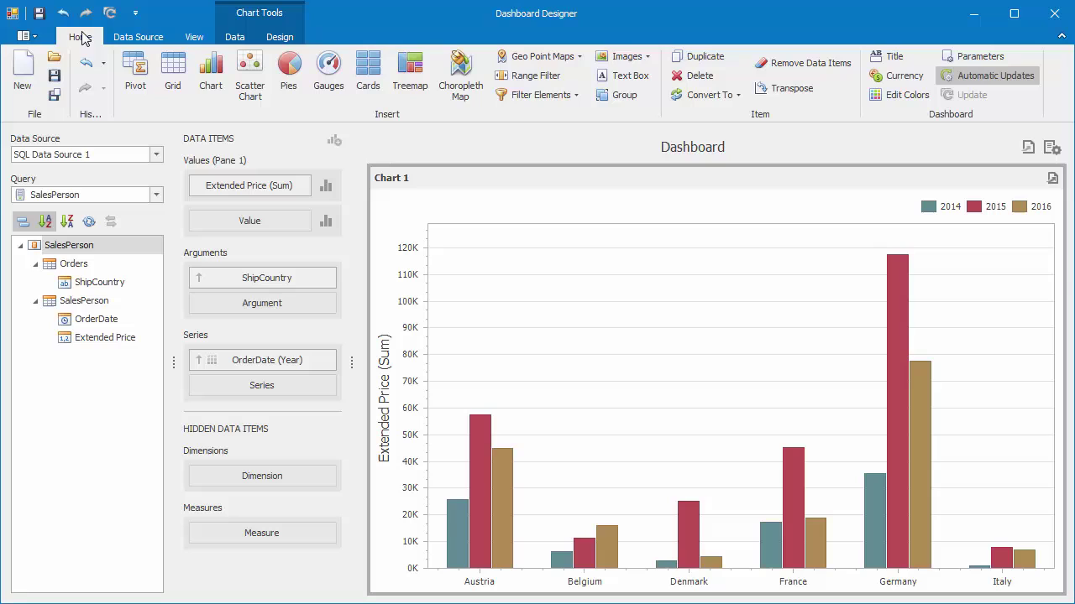
- Start a new dashboard with the Northwind database as its data source
click(25, 71)
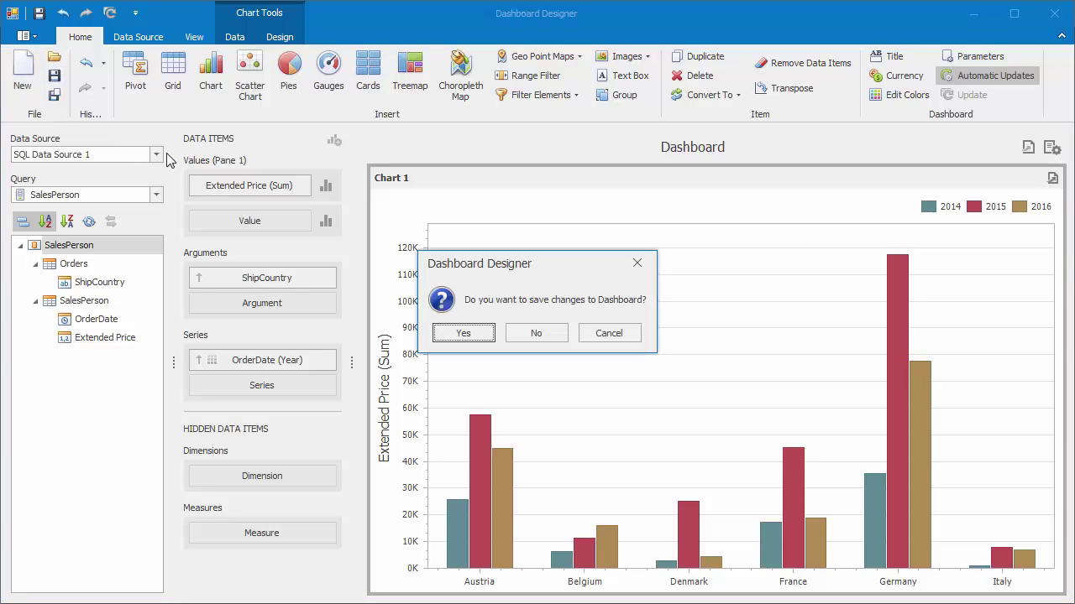
click(554, 337)
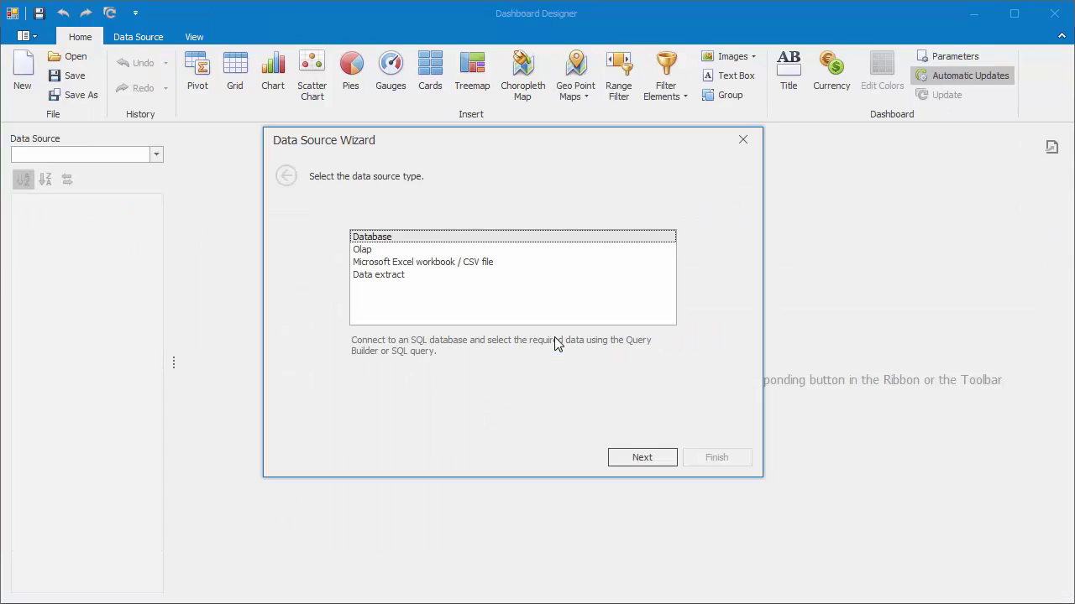
click(662, 459)
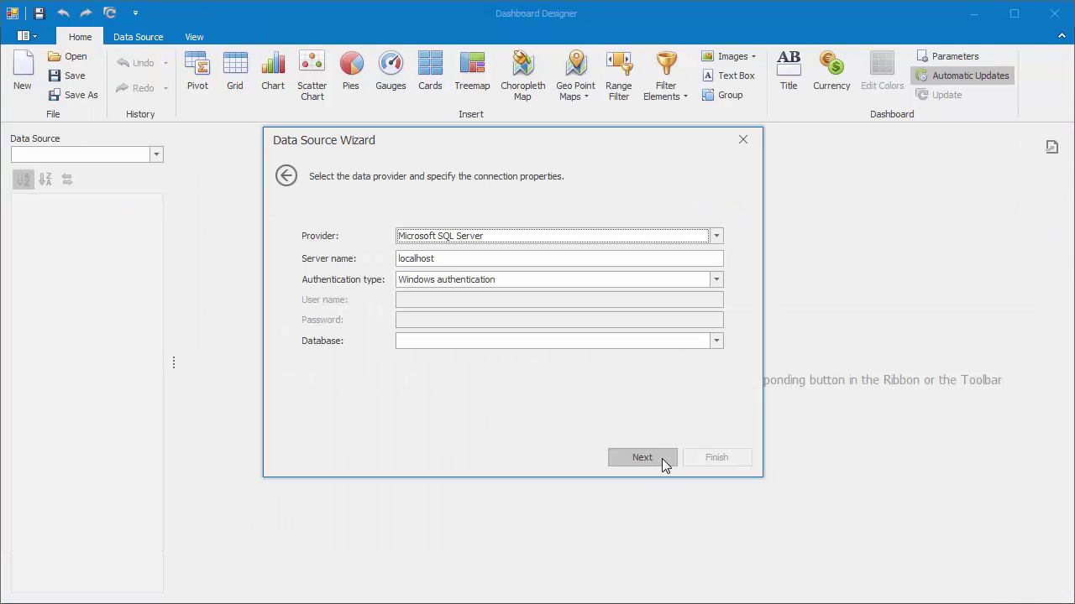
click(714, 342)
click(680, 354)
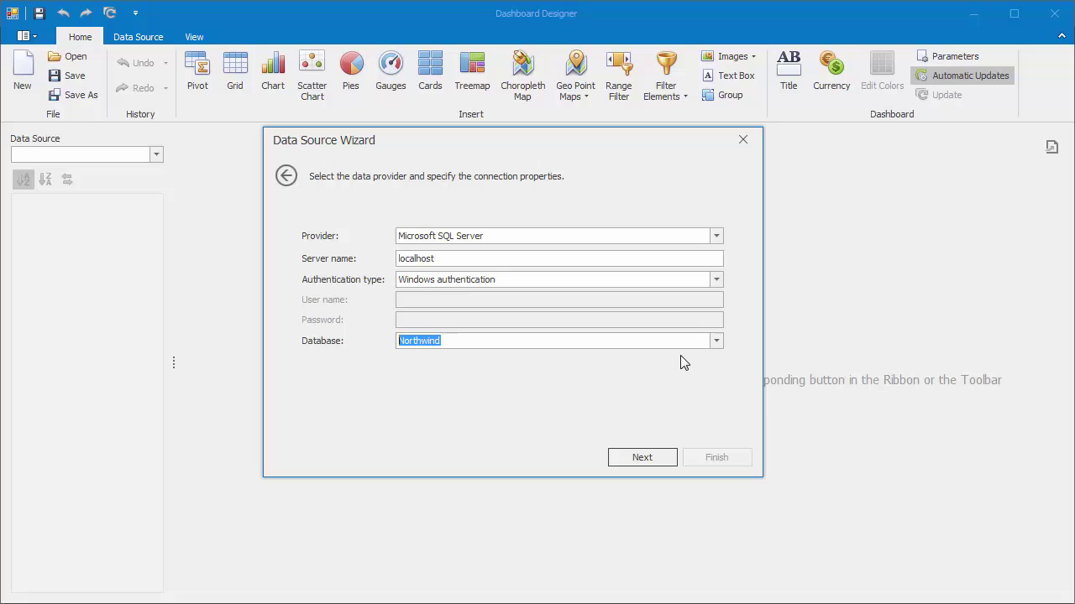
click(657, 458)
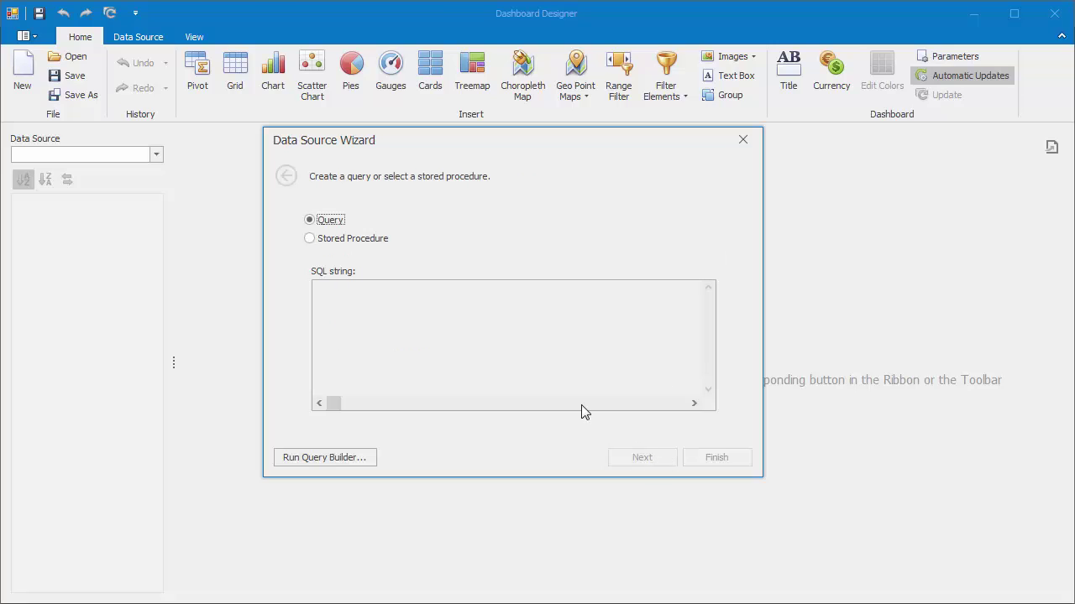
click(349, 240)
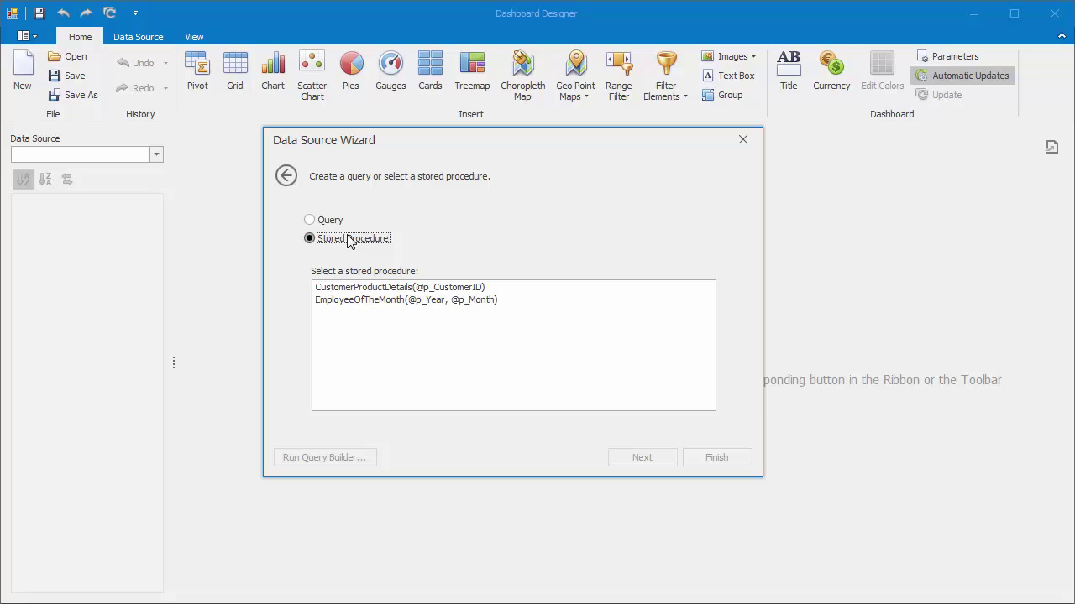
click(483, 291)
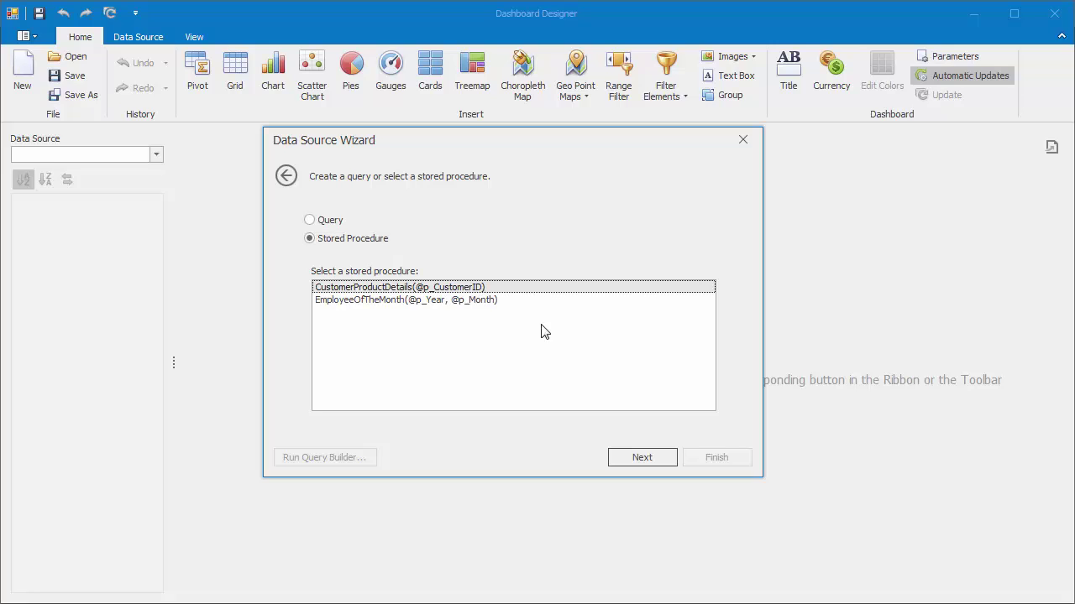
click(660, 457)
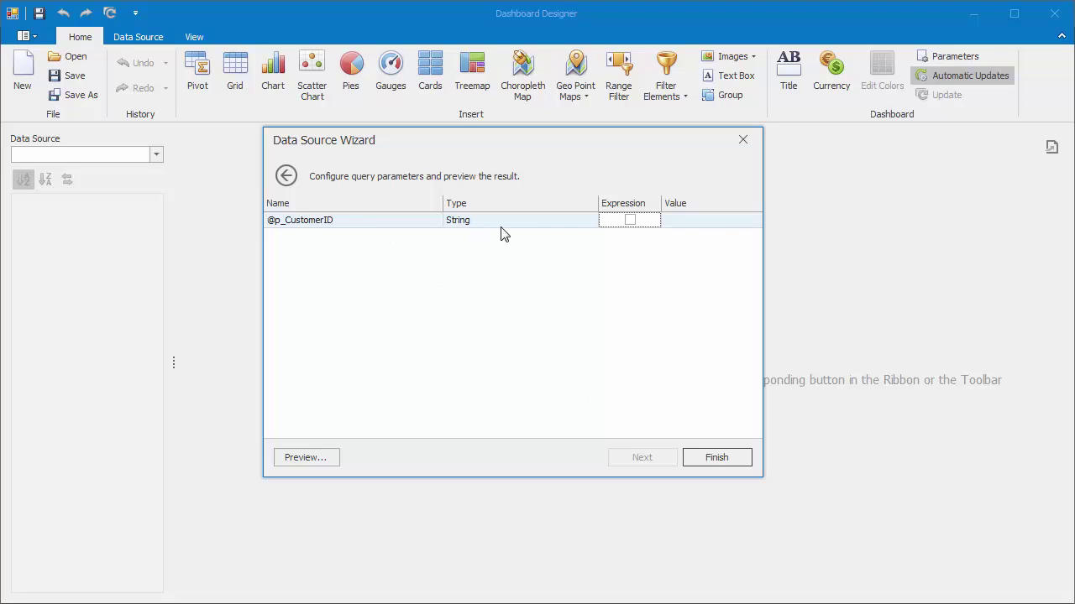
click(681, 223)
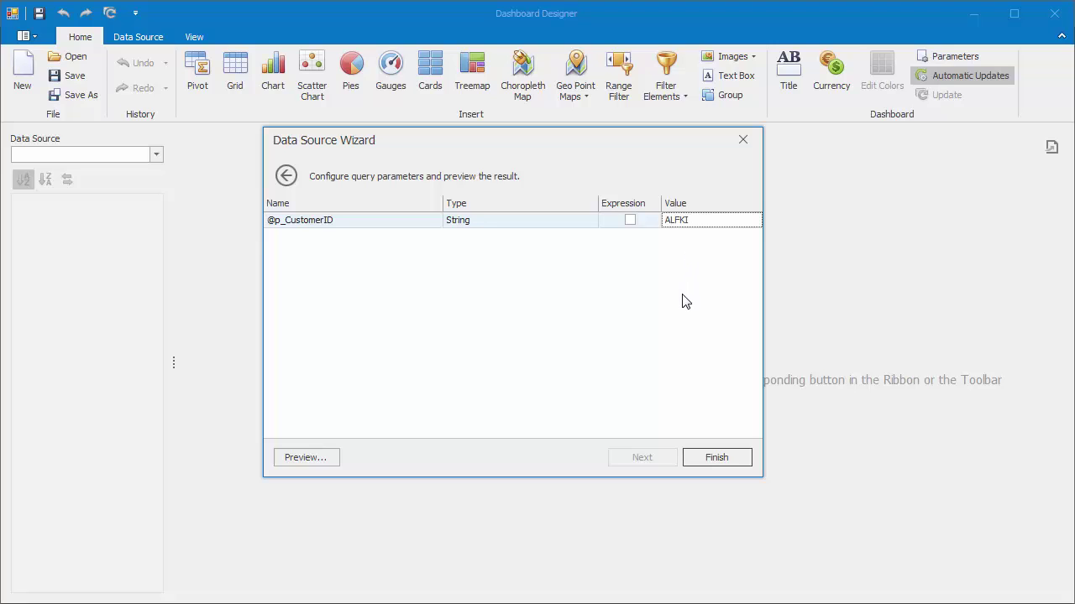
click(733, 455)
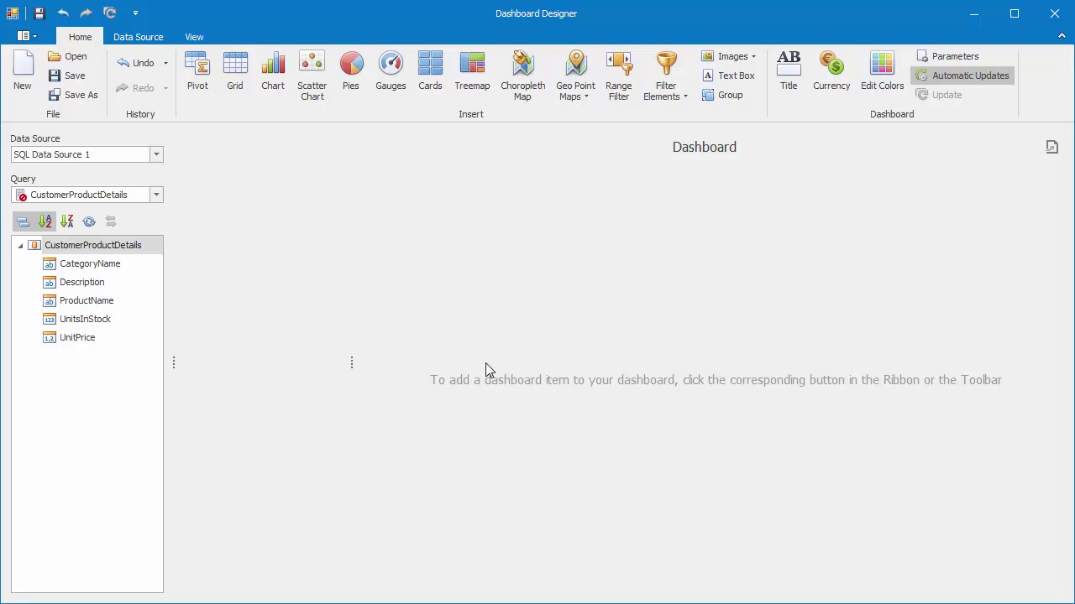
- Add Grid 1 with ProductName, Description, UnitsInStock and UnitPrice columns
mouse_move(23, 196)
click(238, 94)
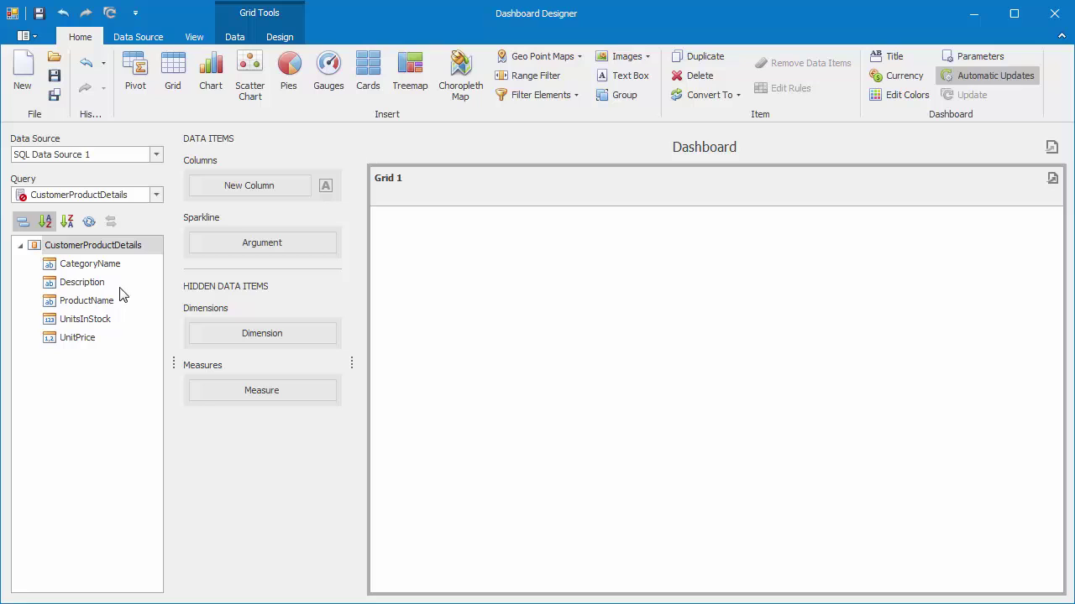
drag(107, 302, 235, 196)
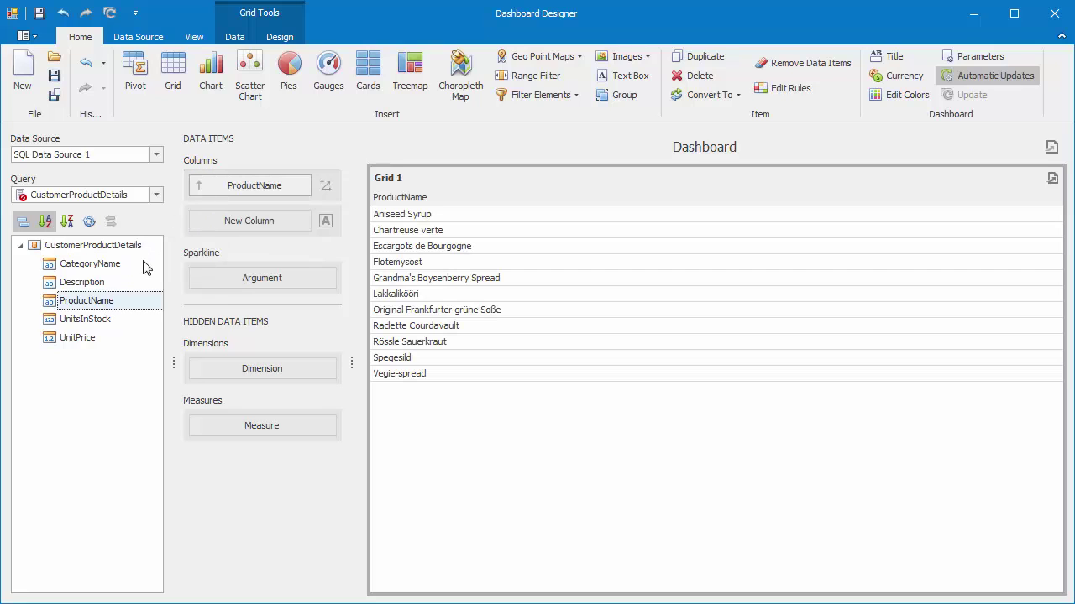
drag(92, 286, 234, 227)
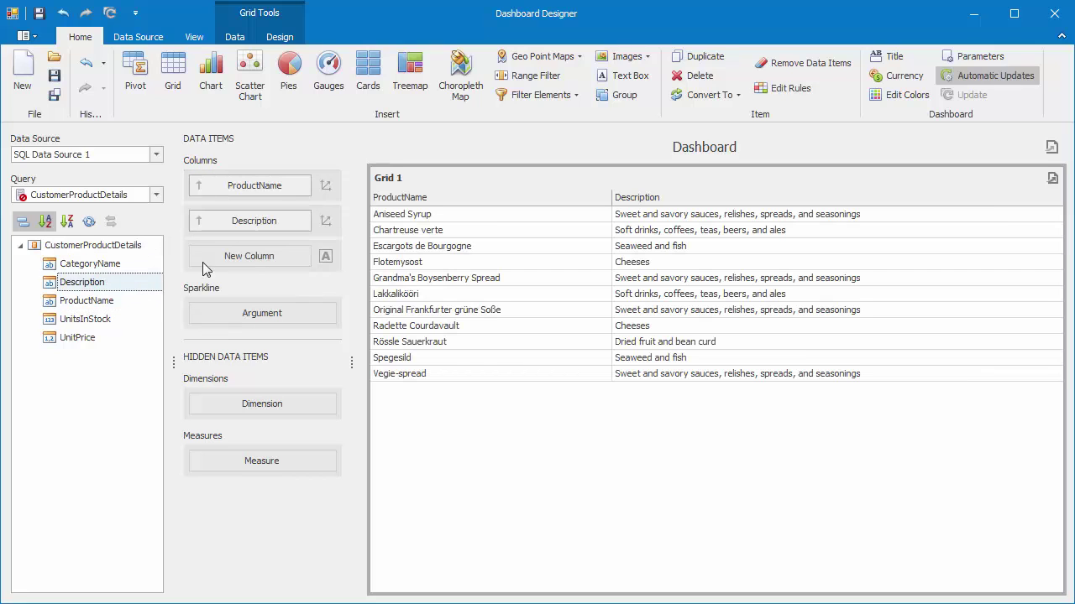
drag(108, 320, 252, 262)
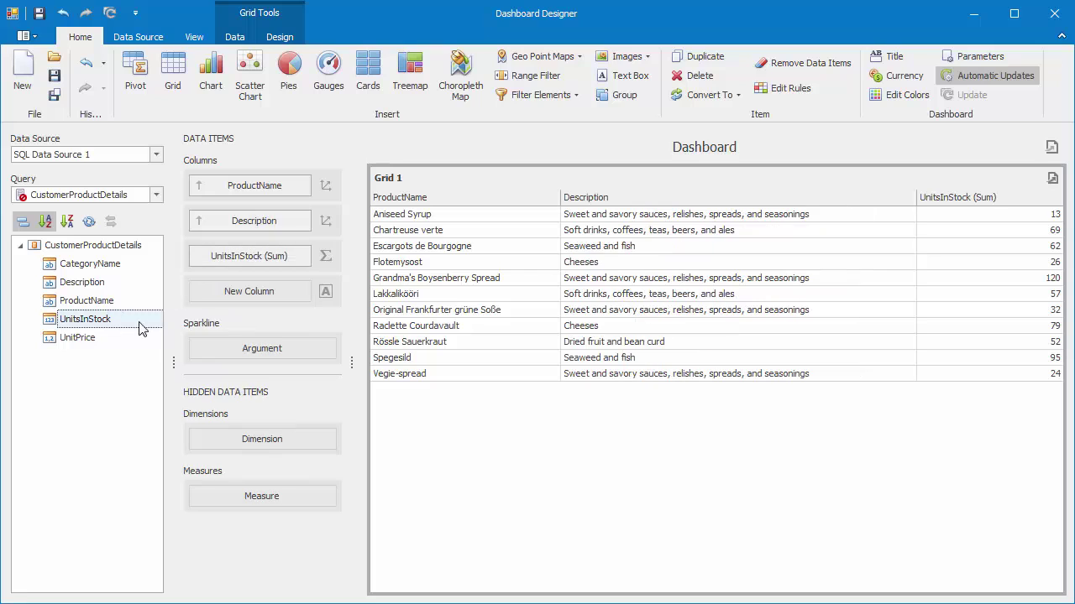
drag(94, 338, 233, 299)
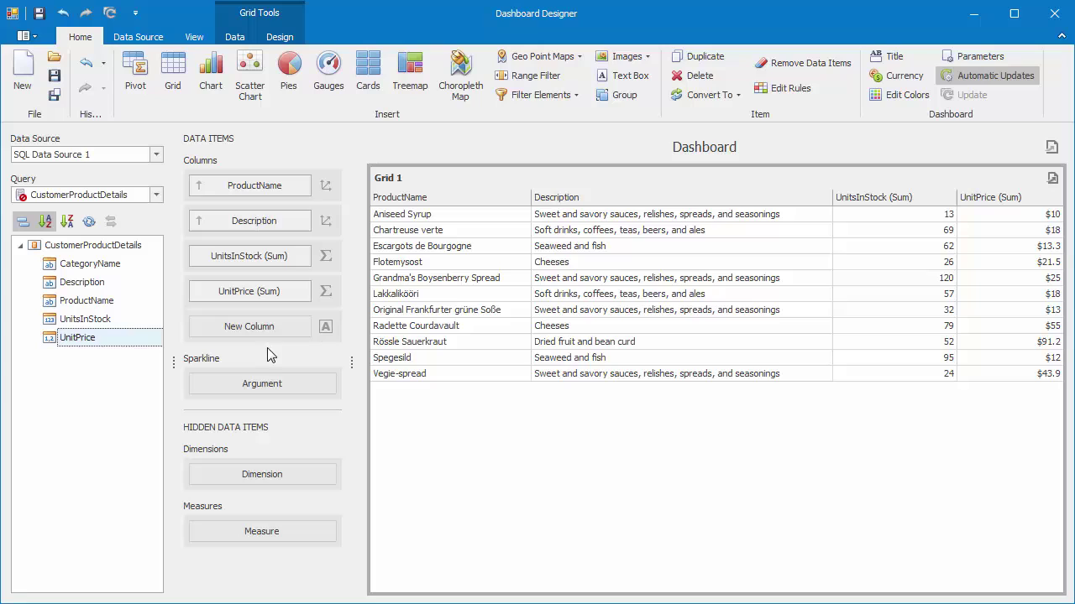
- Build a Customers query in the Query Builder selecting CustomerID and CompanyName
click(136, 41)
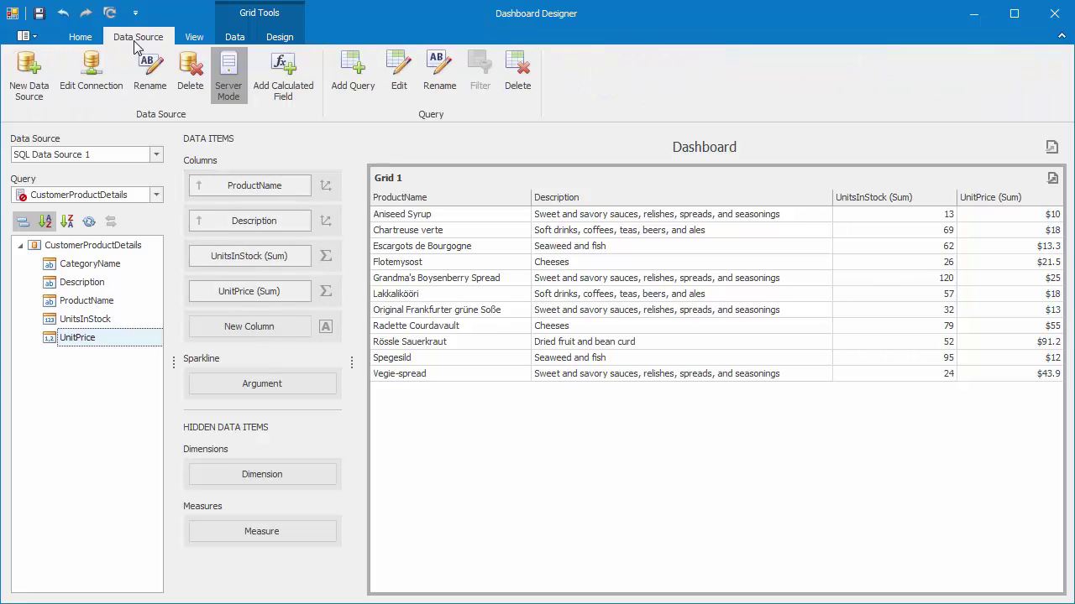
click(353, 94)
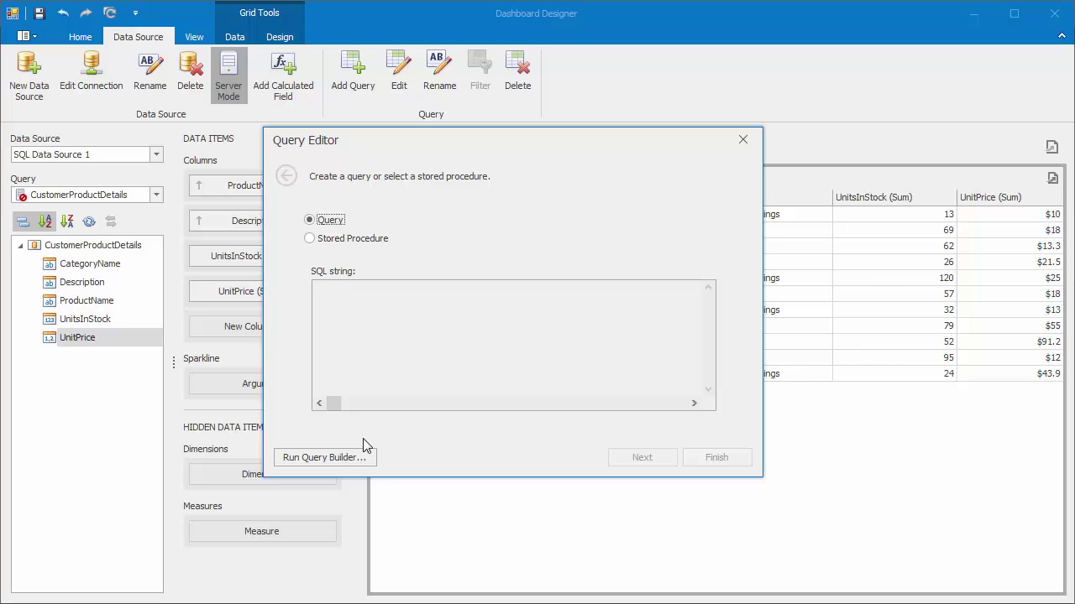
click(370, 458)
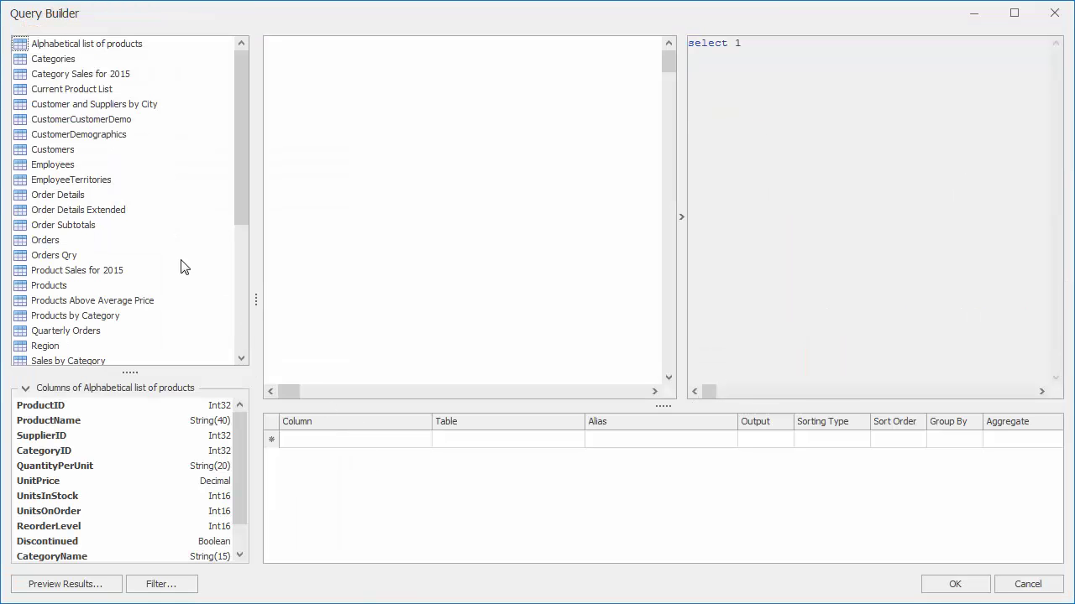
click(99, 152)
drag(102, 157, 342, 89)
click(303, 116)
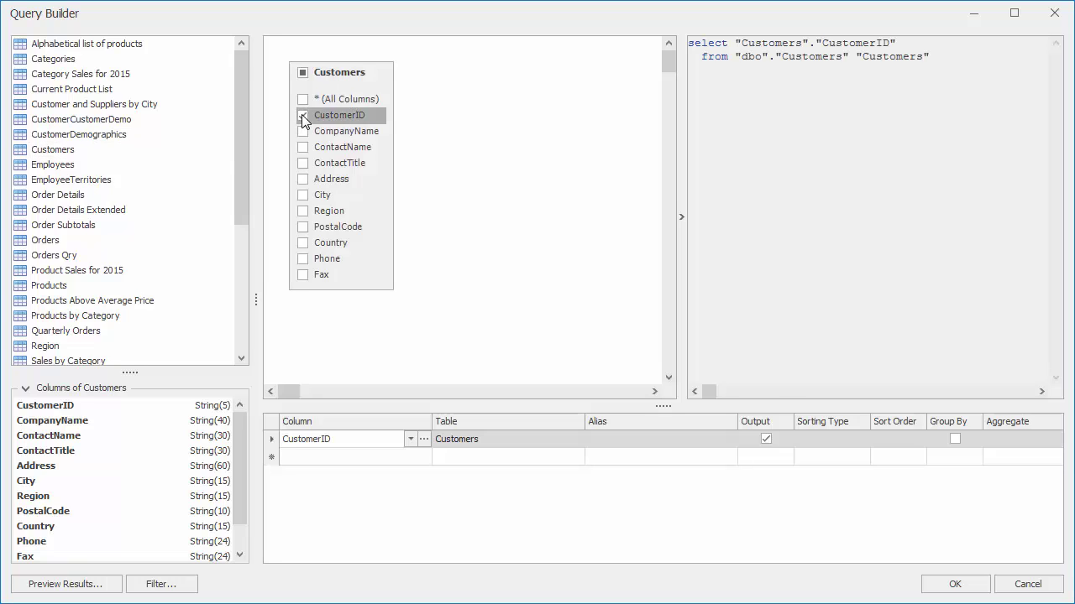
click(303, 132)
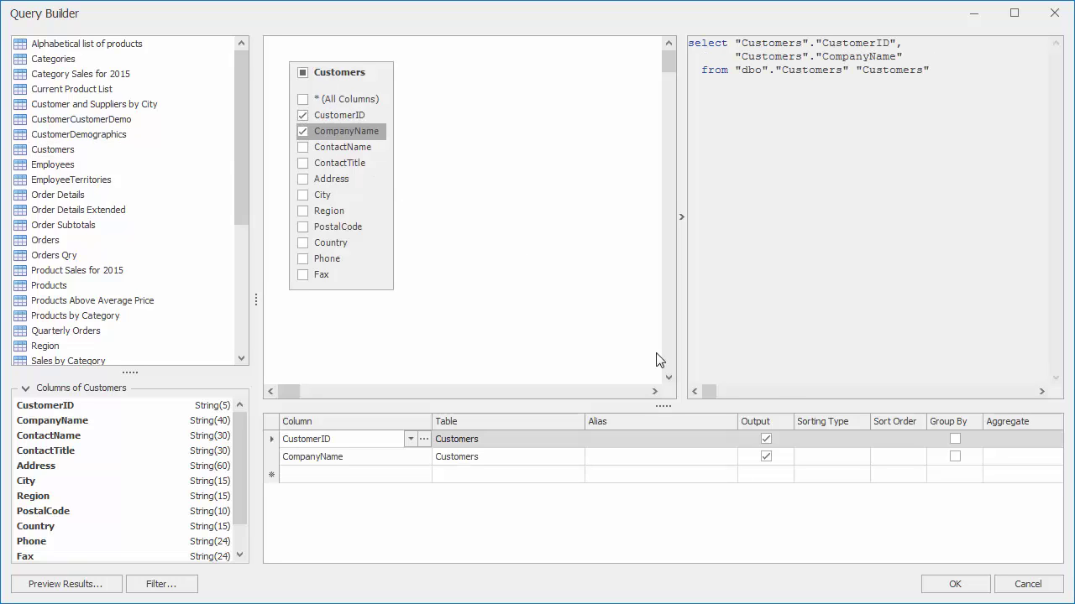
click(934, 585)
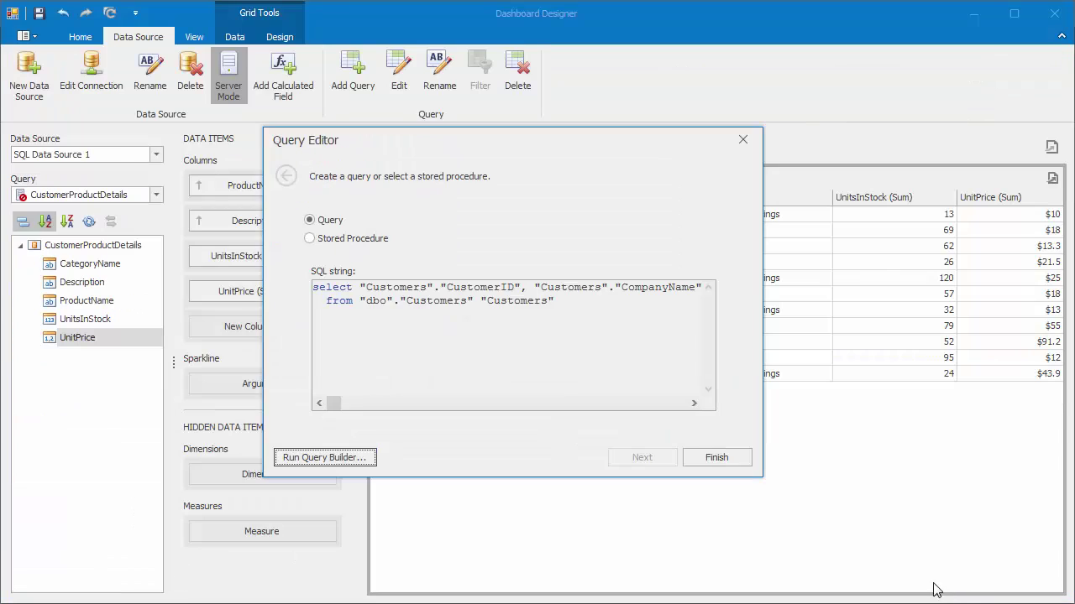
click(721, 457)
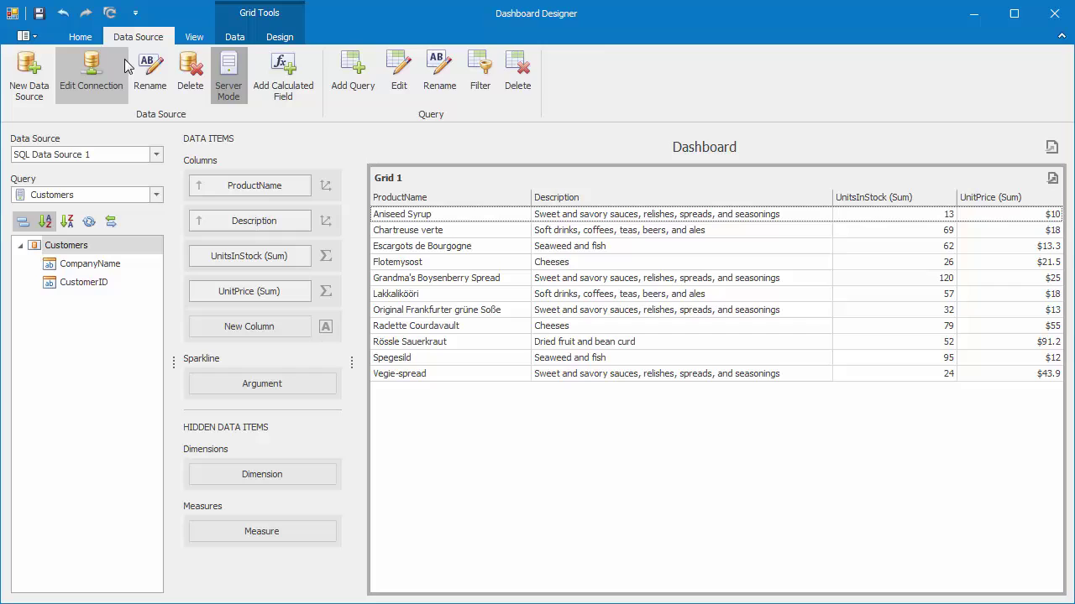
- Create a dashboard parameter named customerId with description 'Select a company:'
click(81, 37)
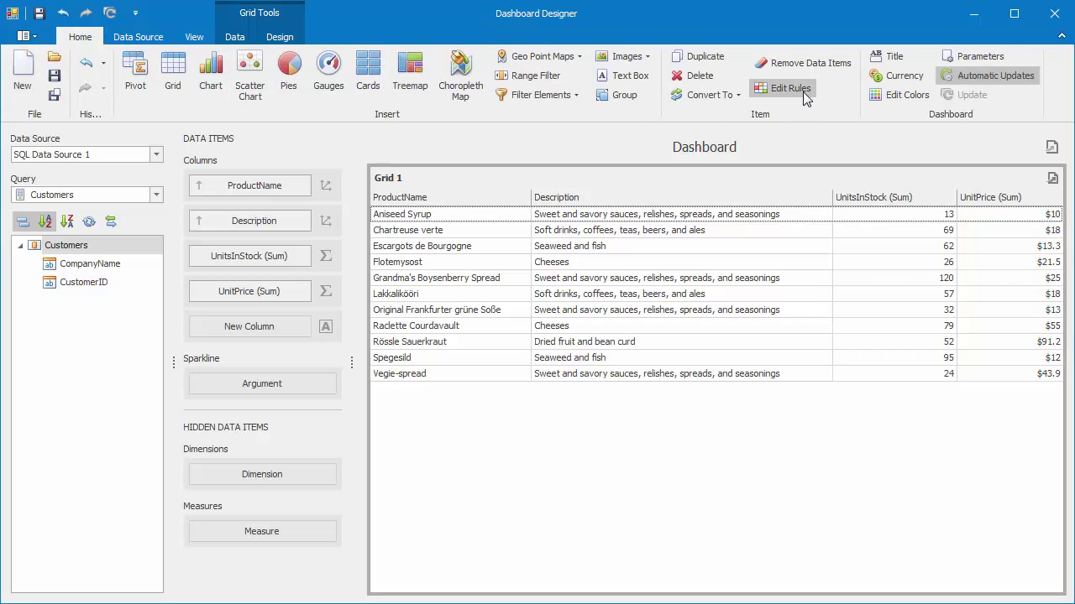
click(950, 62)
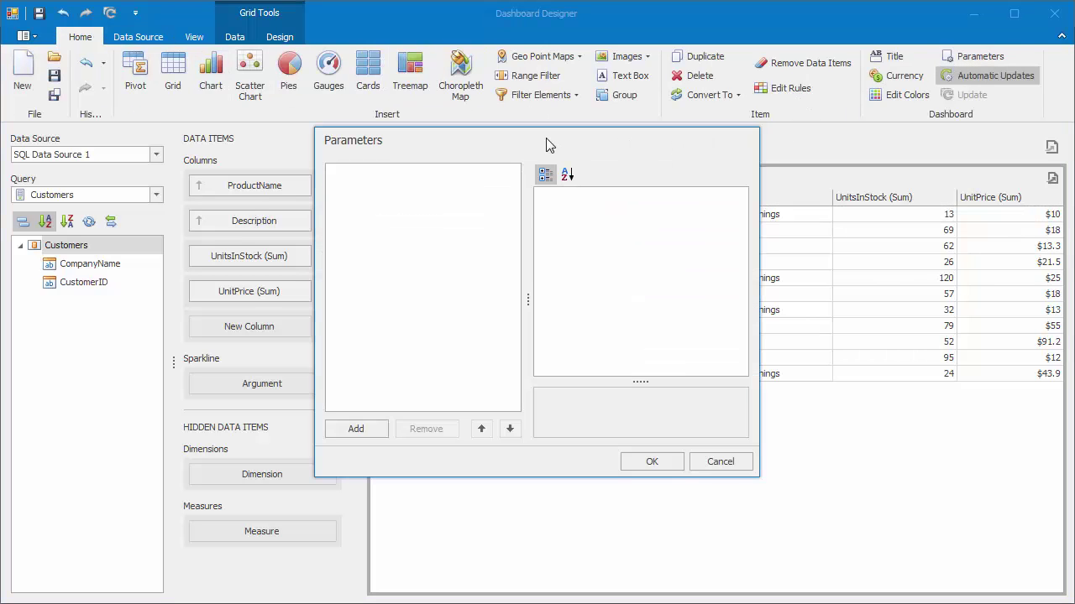
drag(547, 145, 550, 37)
drag(758, 369, 896, 534)
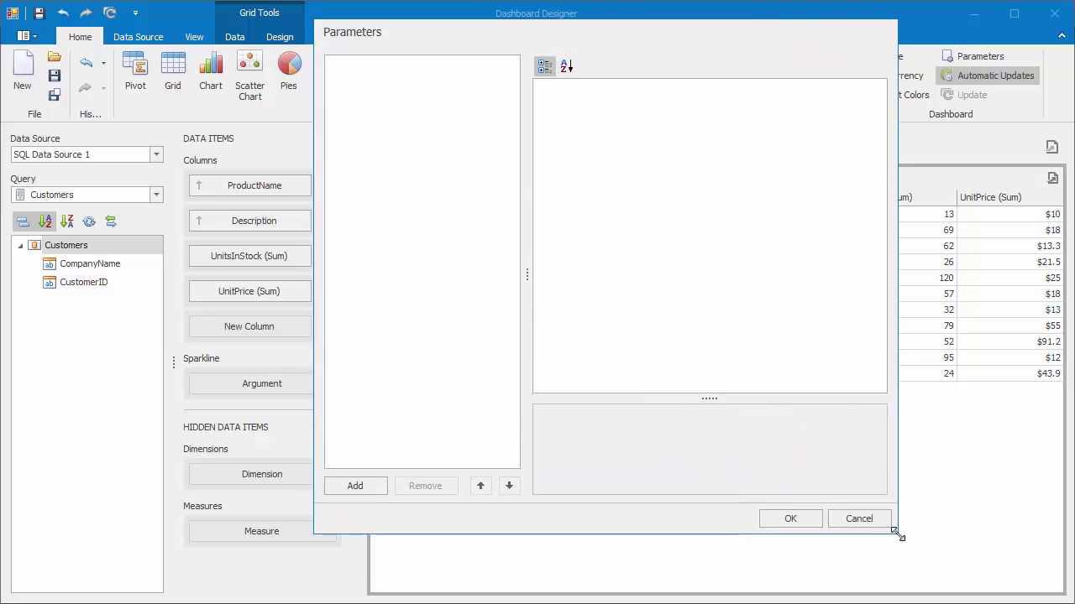
click(368, 485)
click(779, 149)
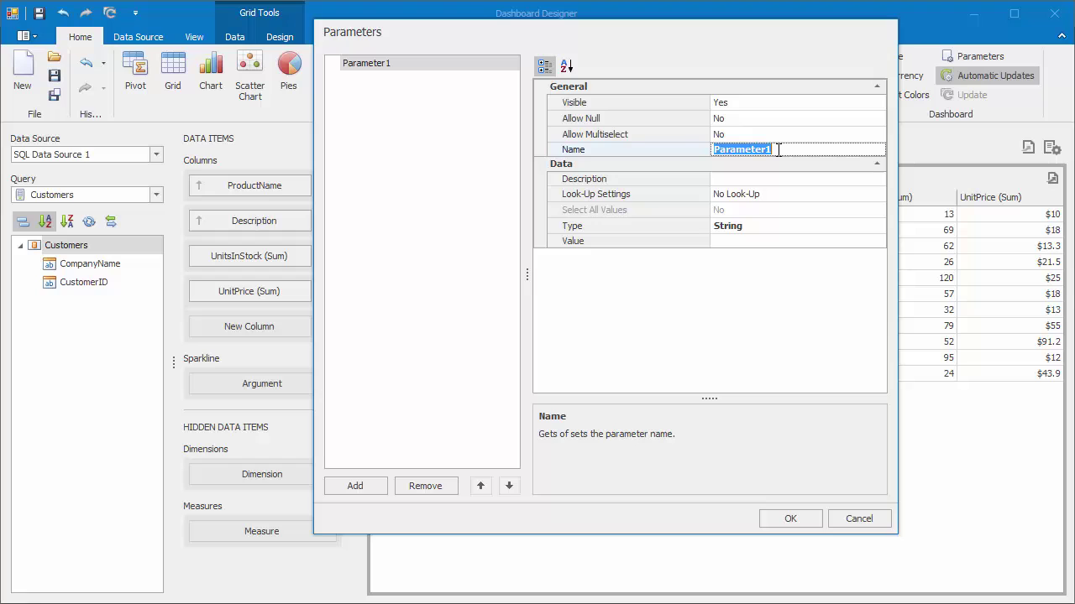
text(customerId)
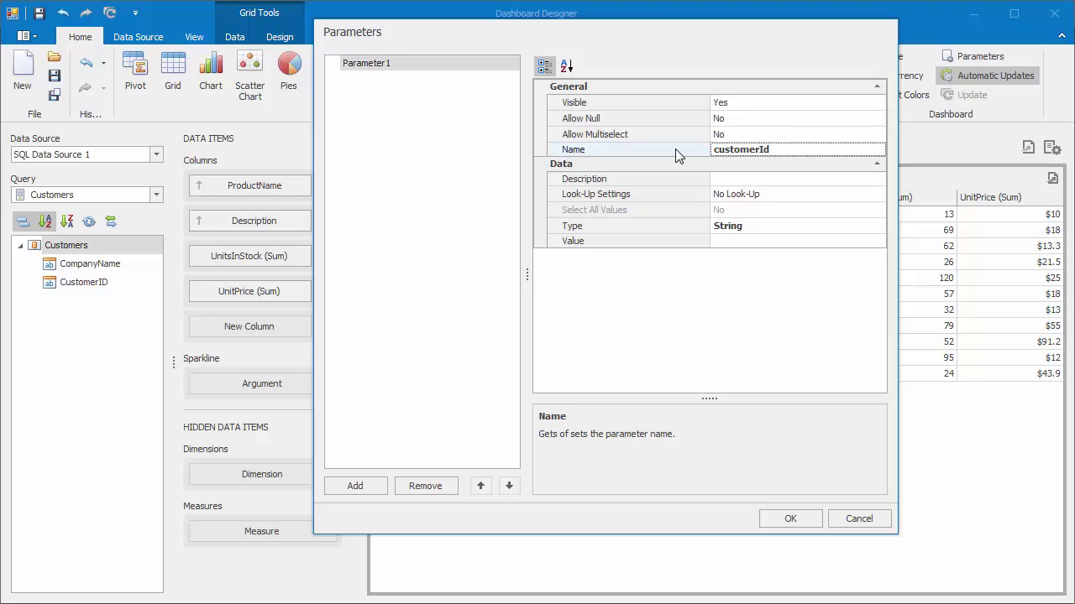
click(732, 179)
text(Select a company:)
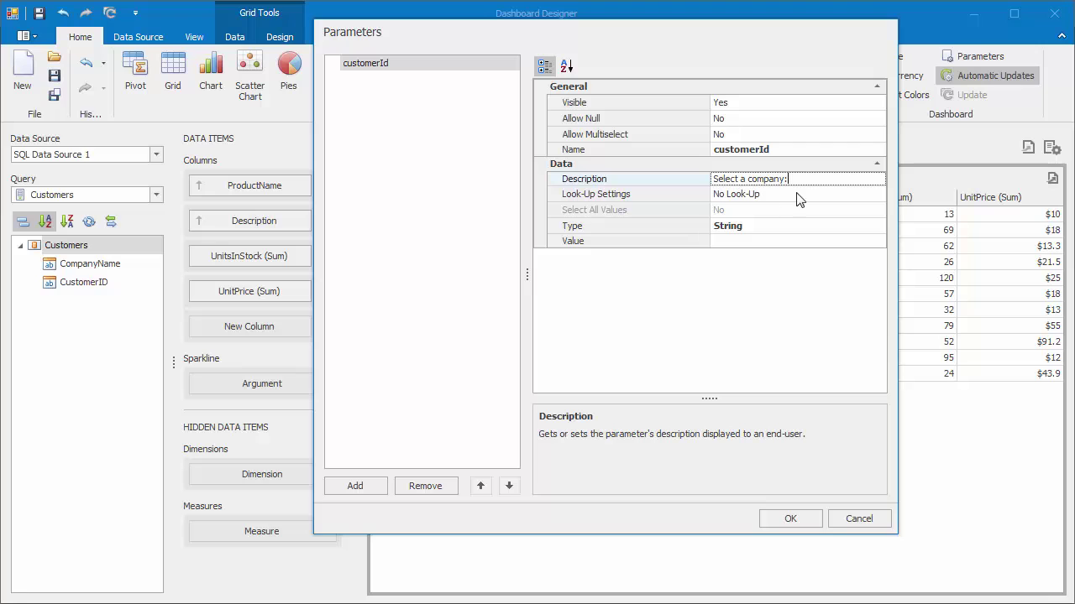
- Give customerId a dynamic look-up from SQL Data Source 1 Customers, value CustomerID, display CompanyName
click(877, 194)
click(820, 236)
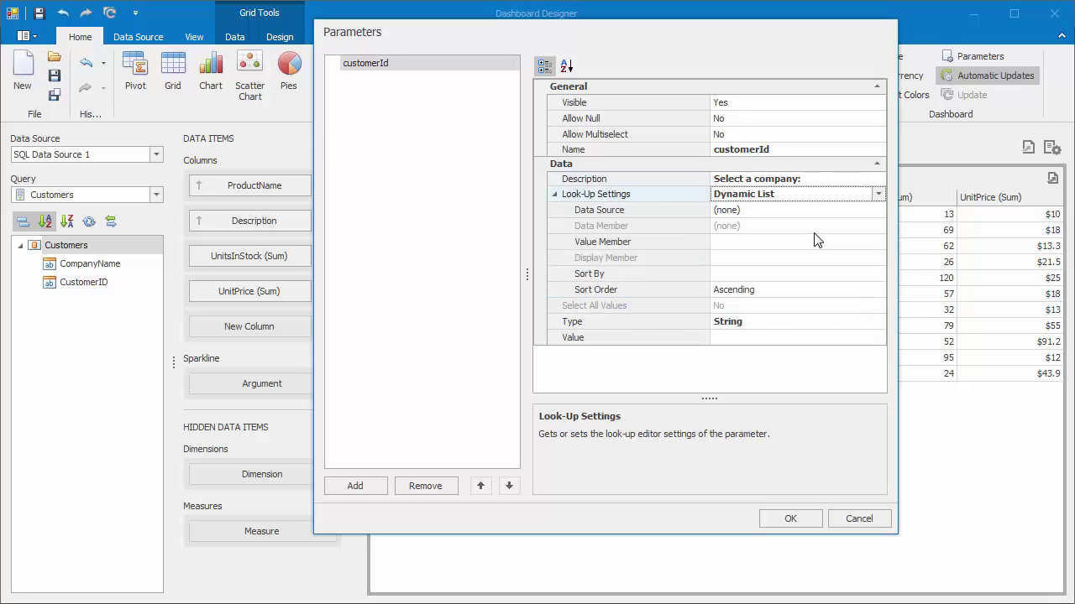
click(877, 211)
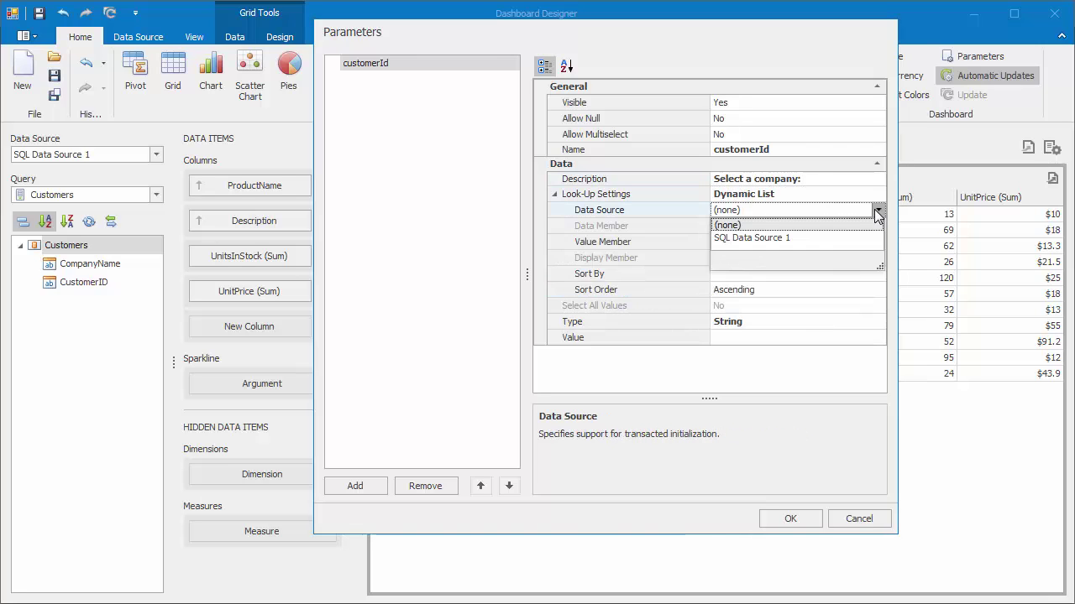
click(843, 238)
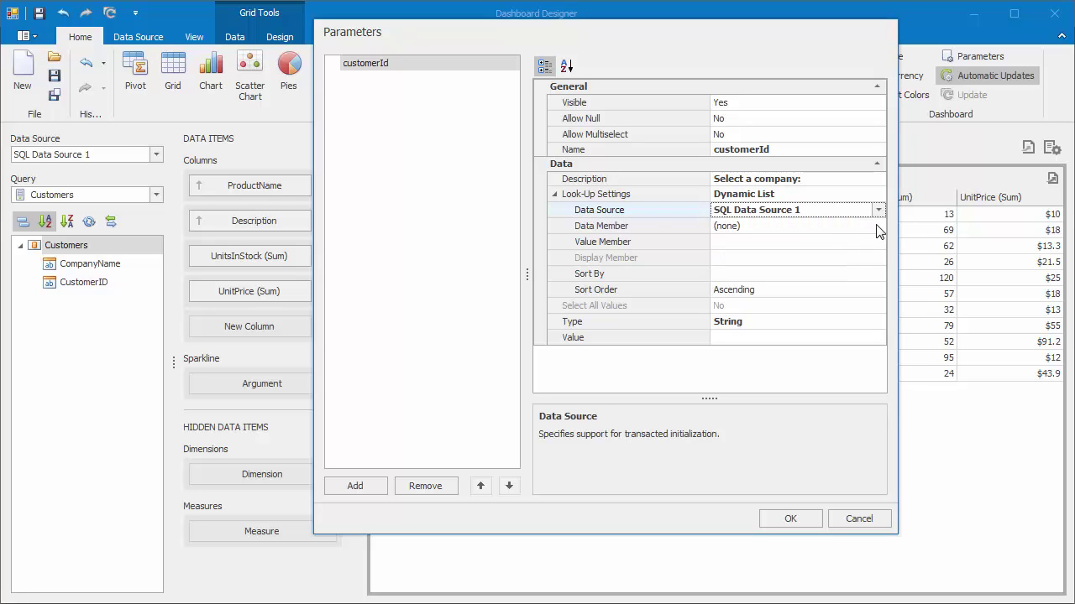
click(878, 226)
click(764, 271)
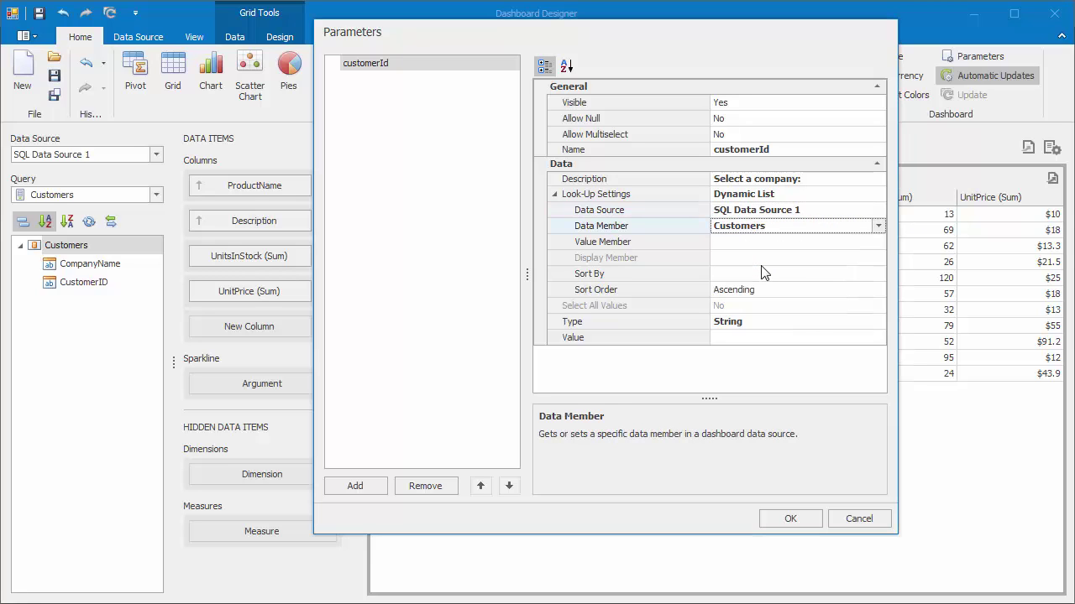
click(877, 243)
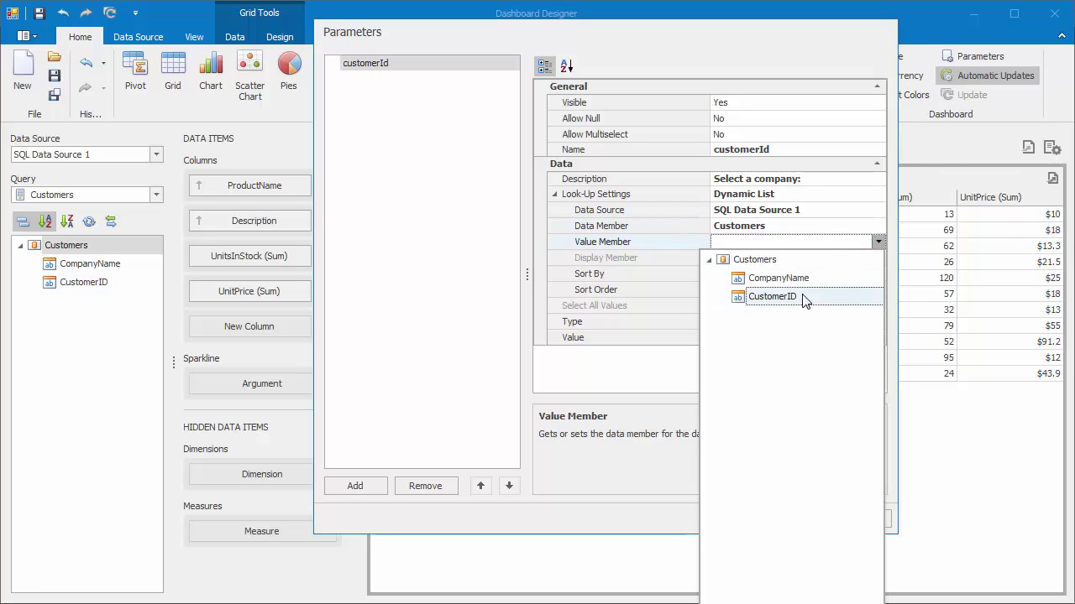
click(804, 298)
click(877, 257)
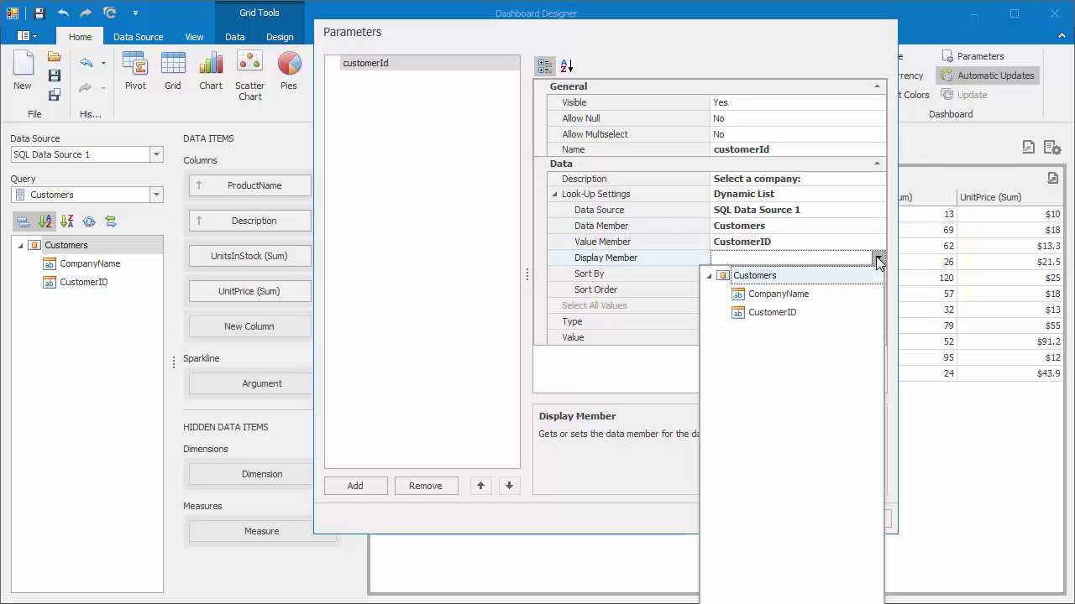
click(819, 295)
- Set the parameter's default value to Around the Horn and apply it
click(864, 341)
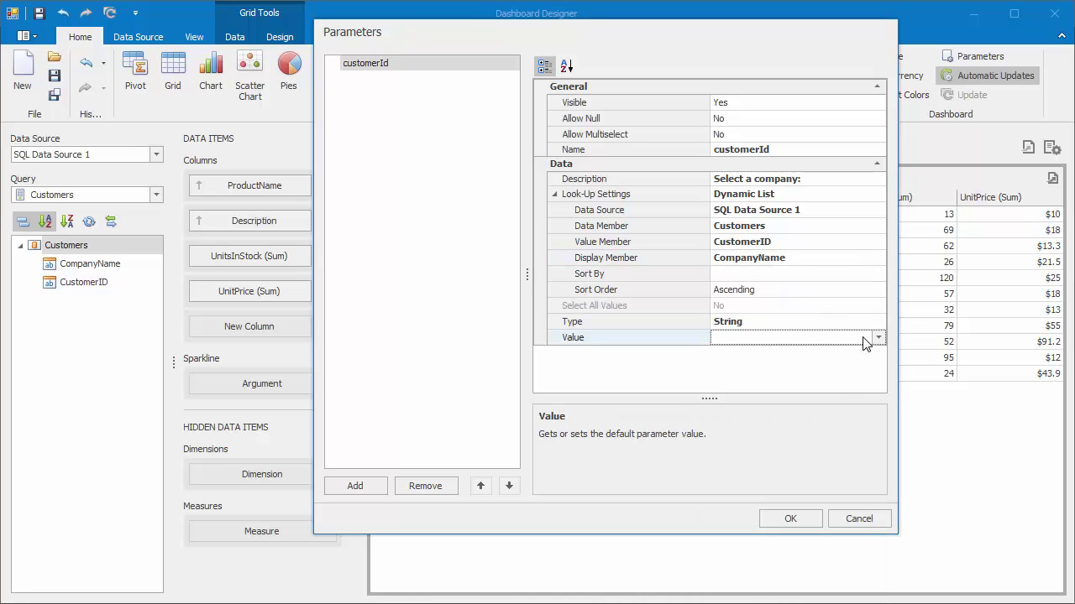
click(878, 339)
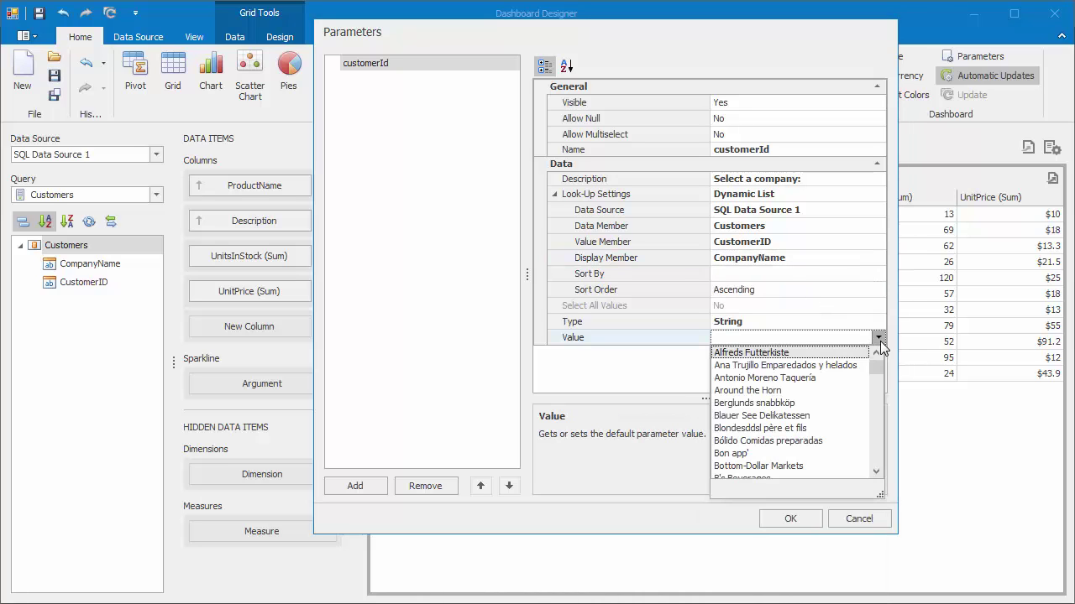
click(811, 390)
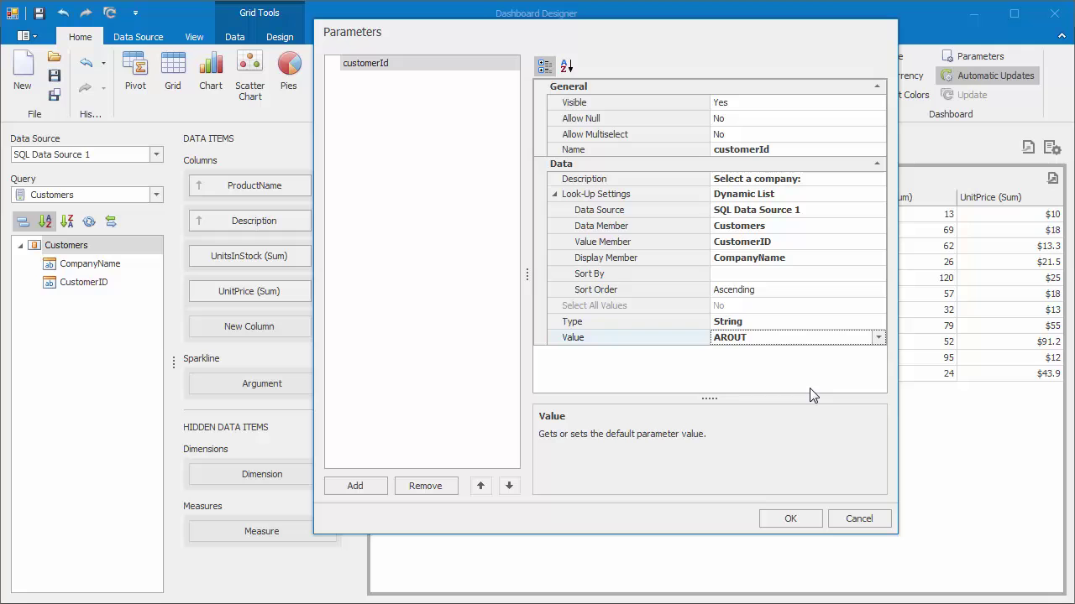
click(793, 516)
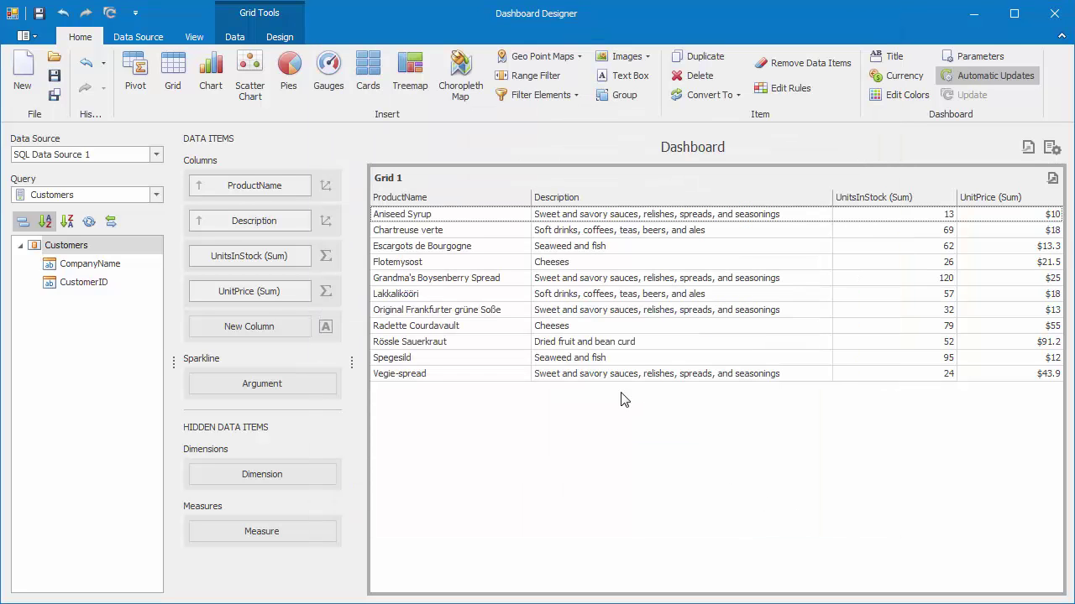
- Switch the grid's data to the CustomerProductDetails query
click(141, 34)
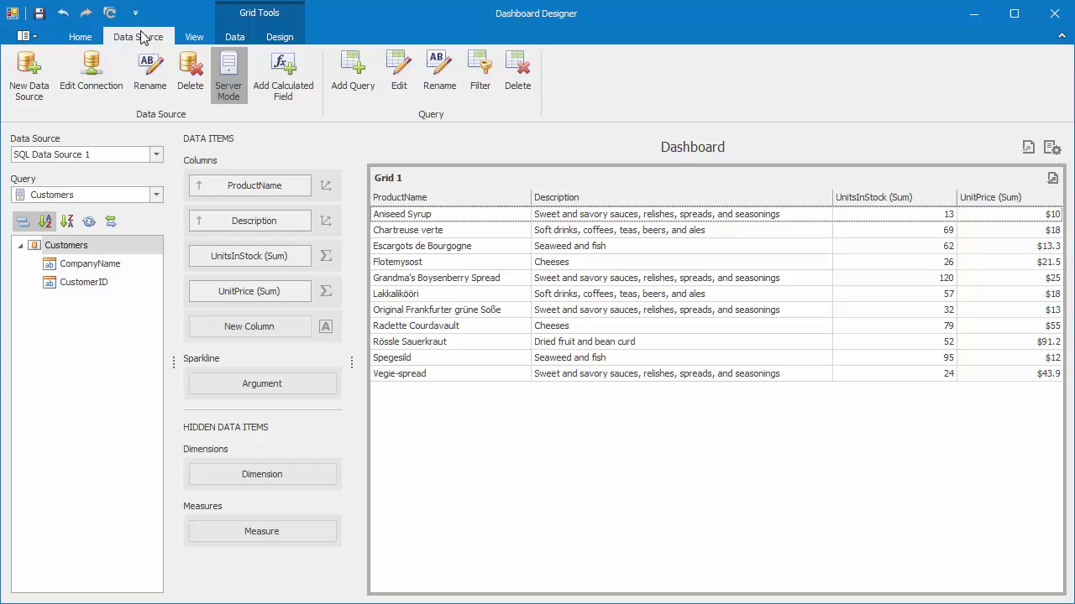
click(155, 195)
click(147, 211)
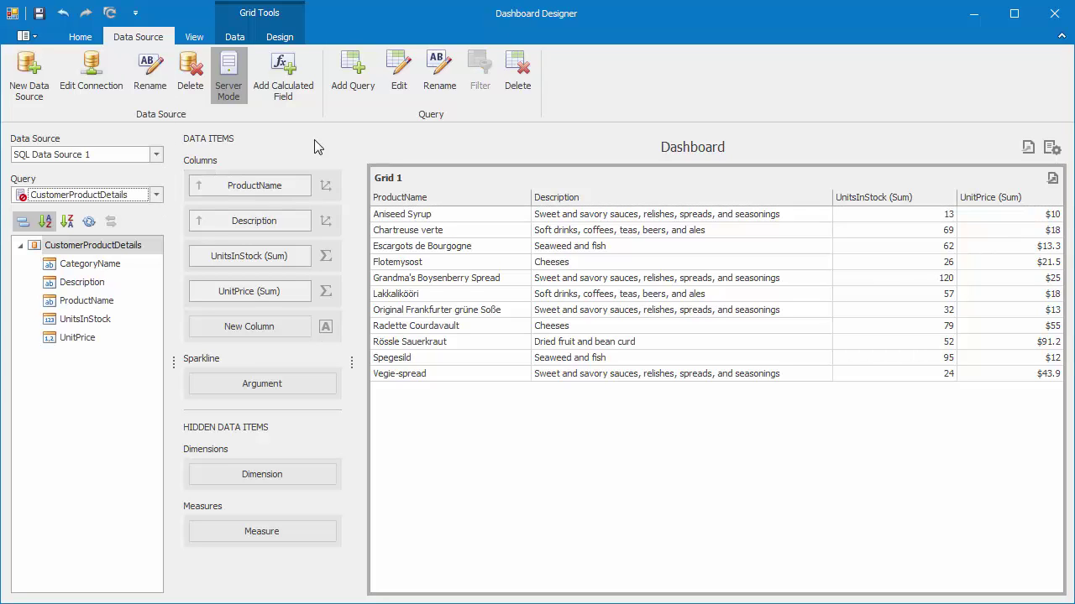
click(399, 98)
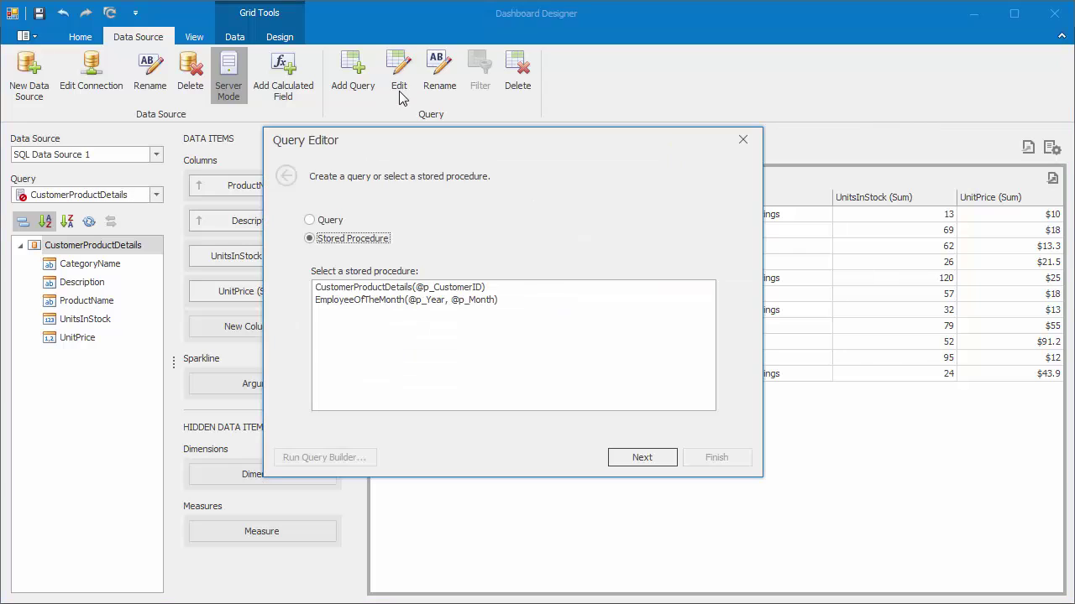
click(522, 287)
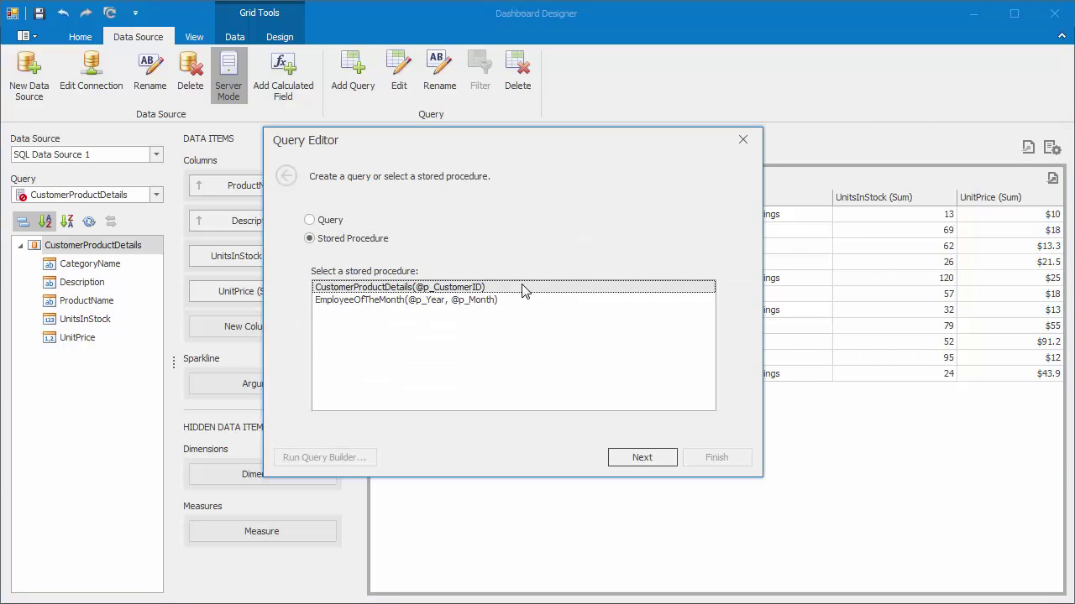
click(654, 458)
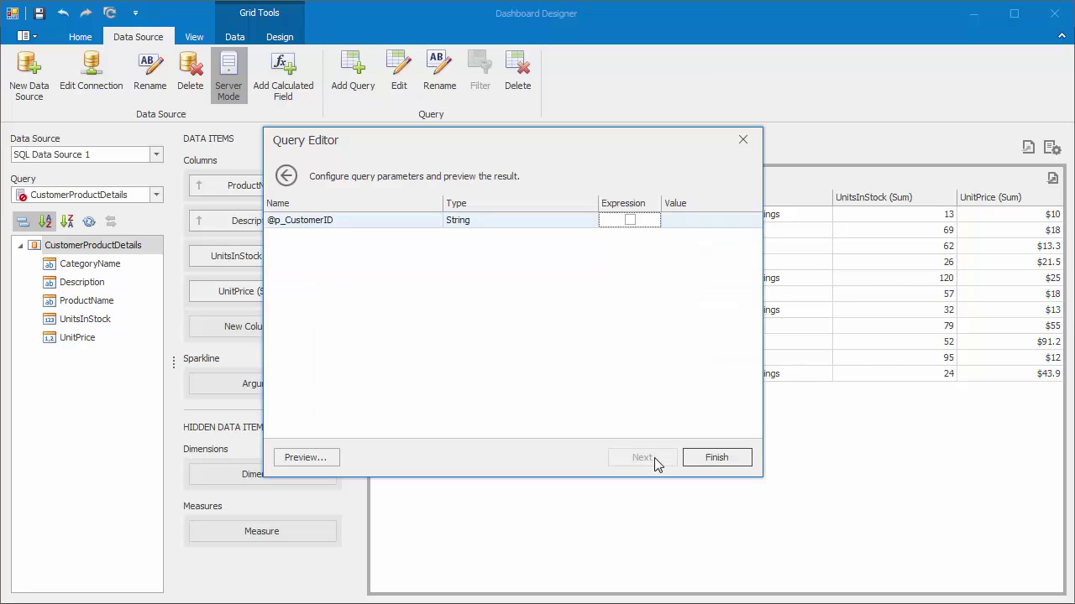
click(630, 219)
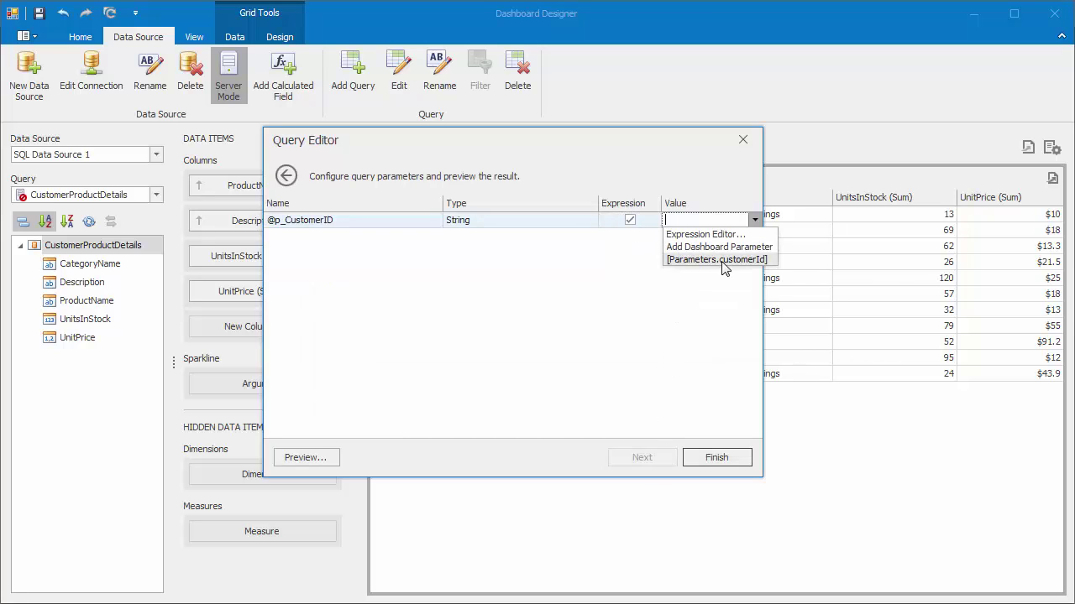
click(732, 263)
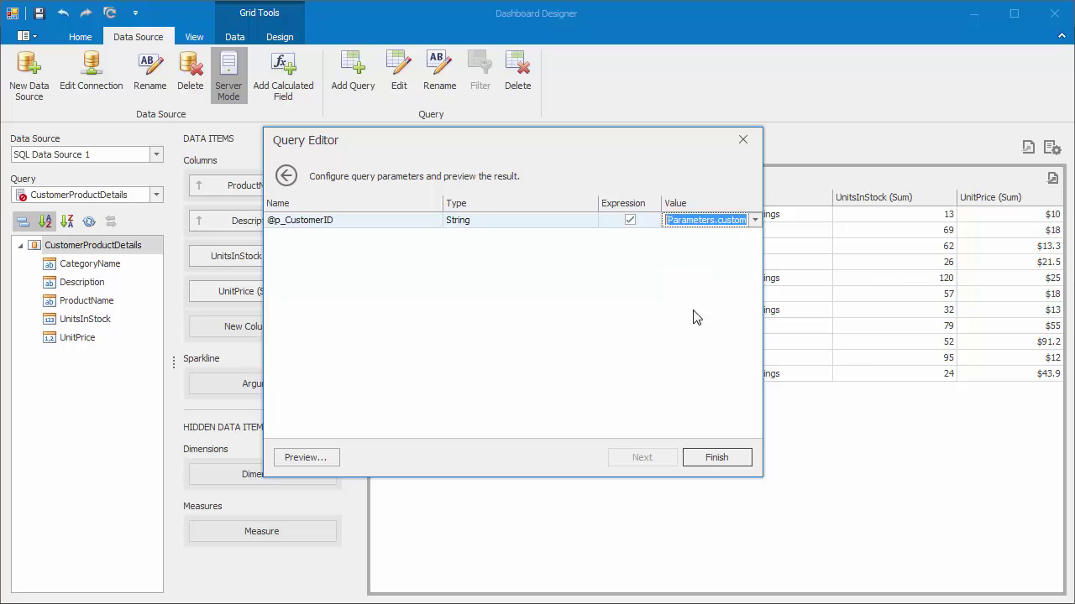
click(709, 458)
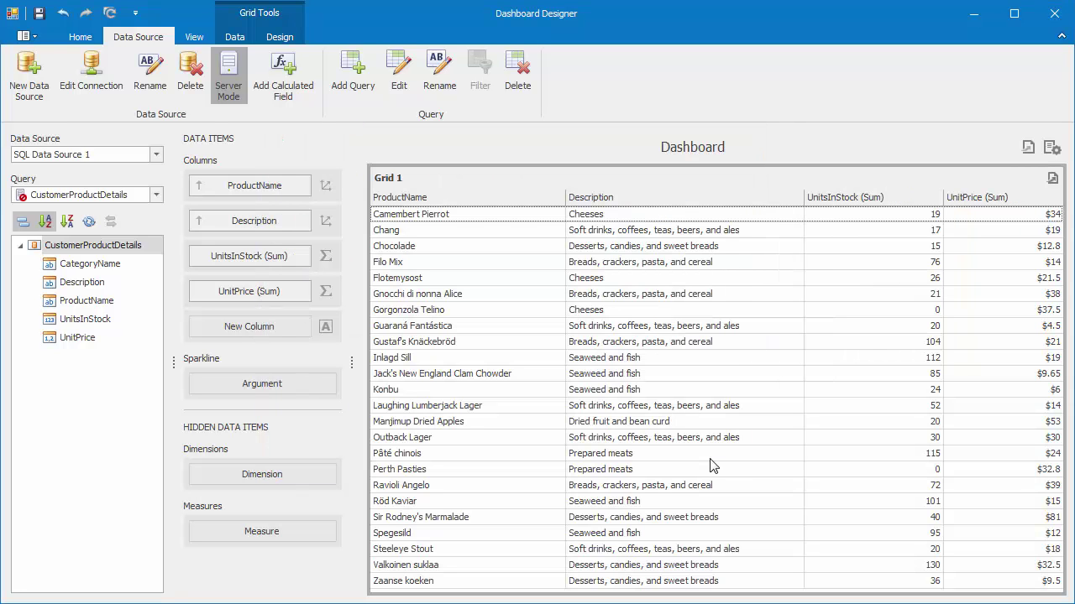
- Set the customerId parameter value to Königlich Essen and submit it
click(1050, 148)
click(731, 246)
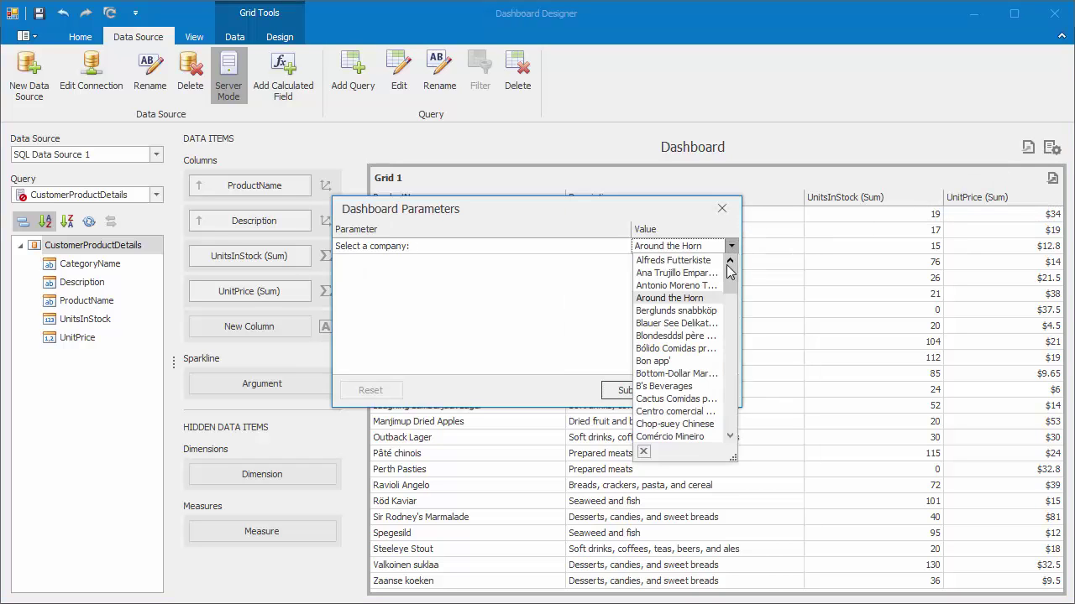
drag(729, 268, 732, 338)
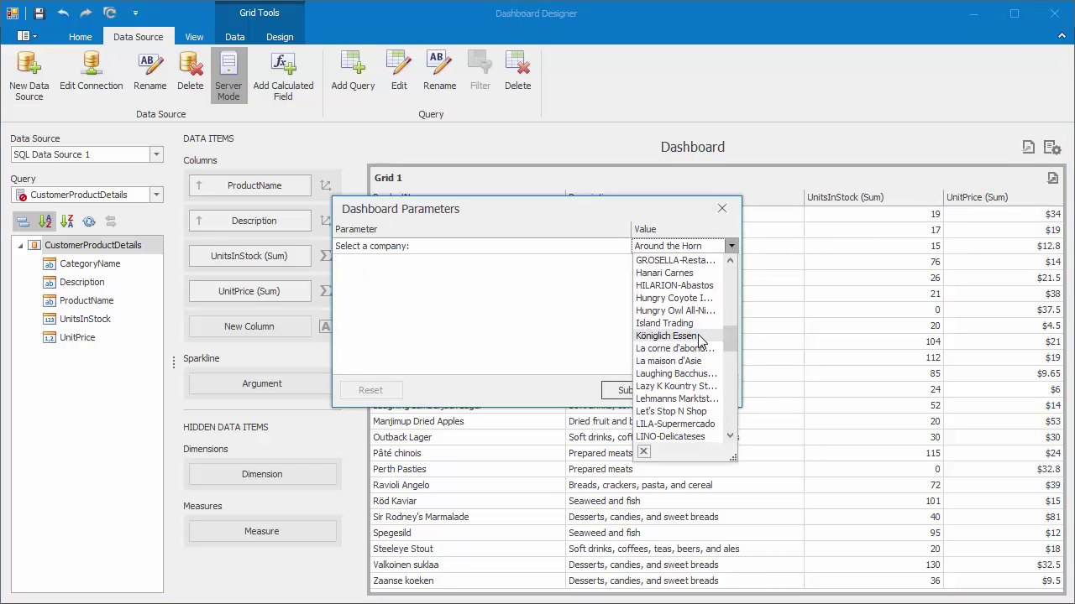
click(701, 336)
click(643, 390)
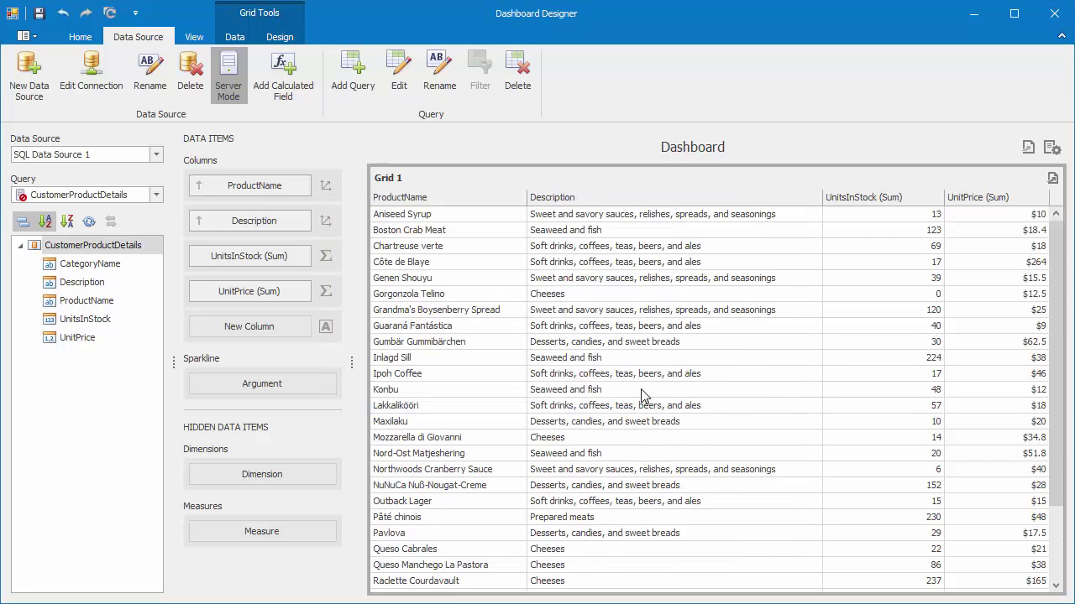